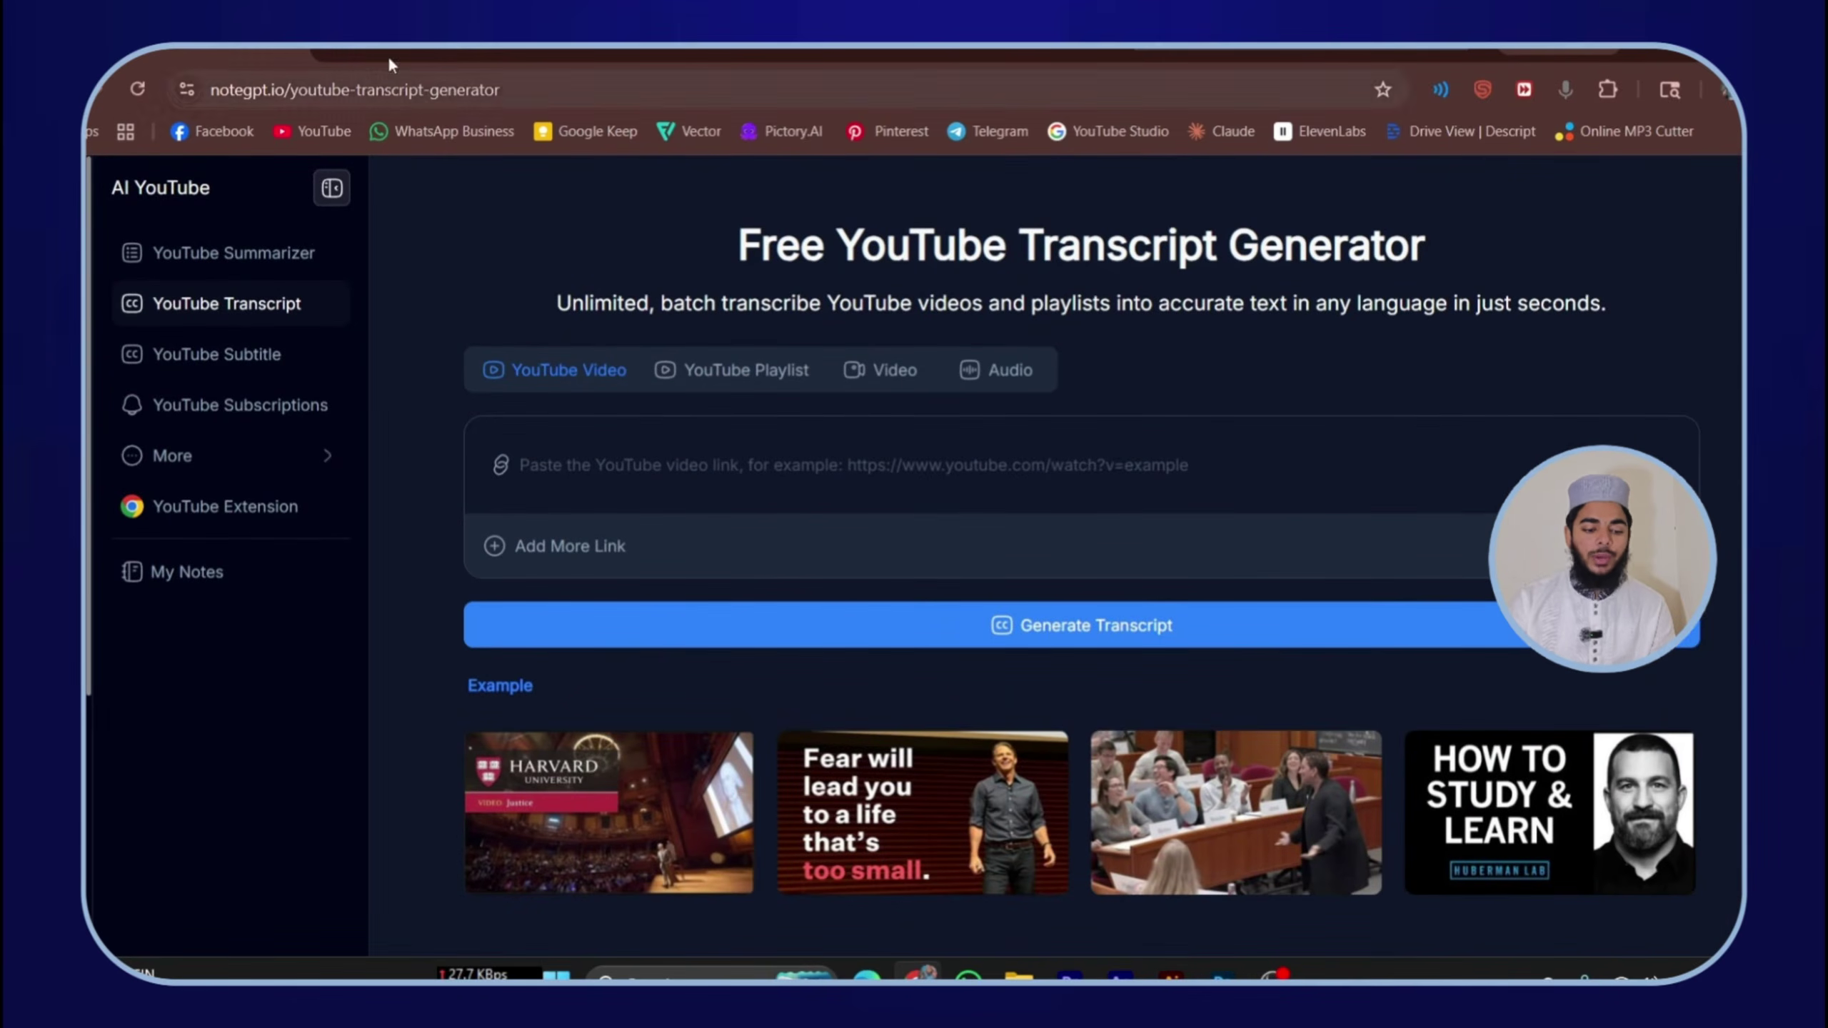
# Open a new browser tab and search YouTube for "english lecture"
pyautogui.click(362, 51)
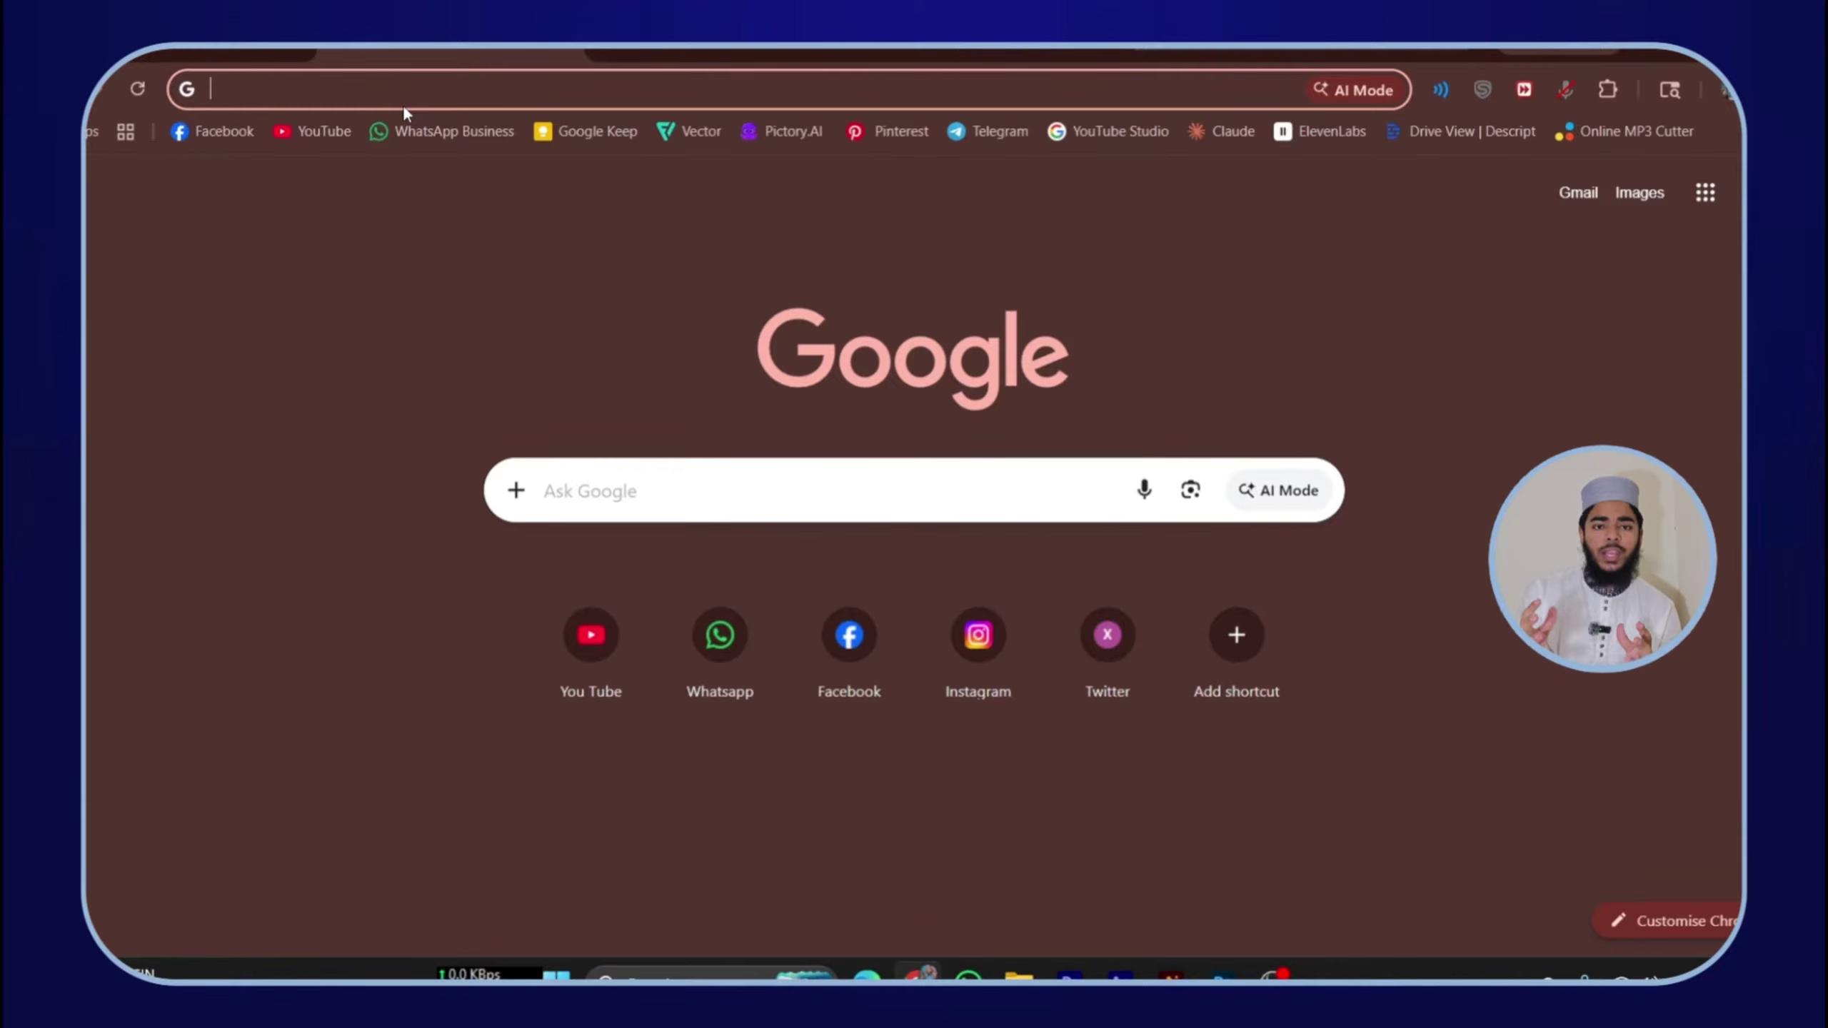
pyautogui.click(656, 90)
pyautogui.write('youtube.com/results?search_query=english+lecture+')
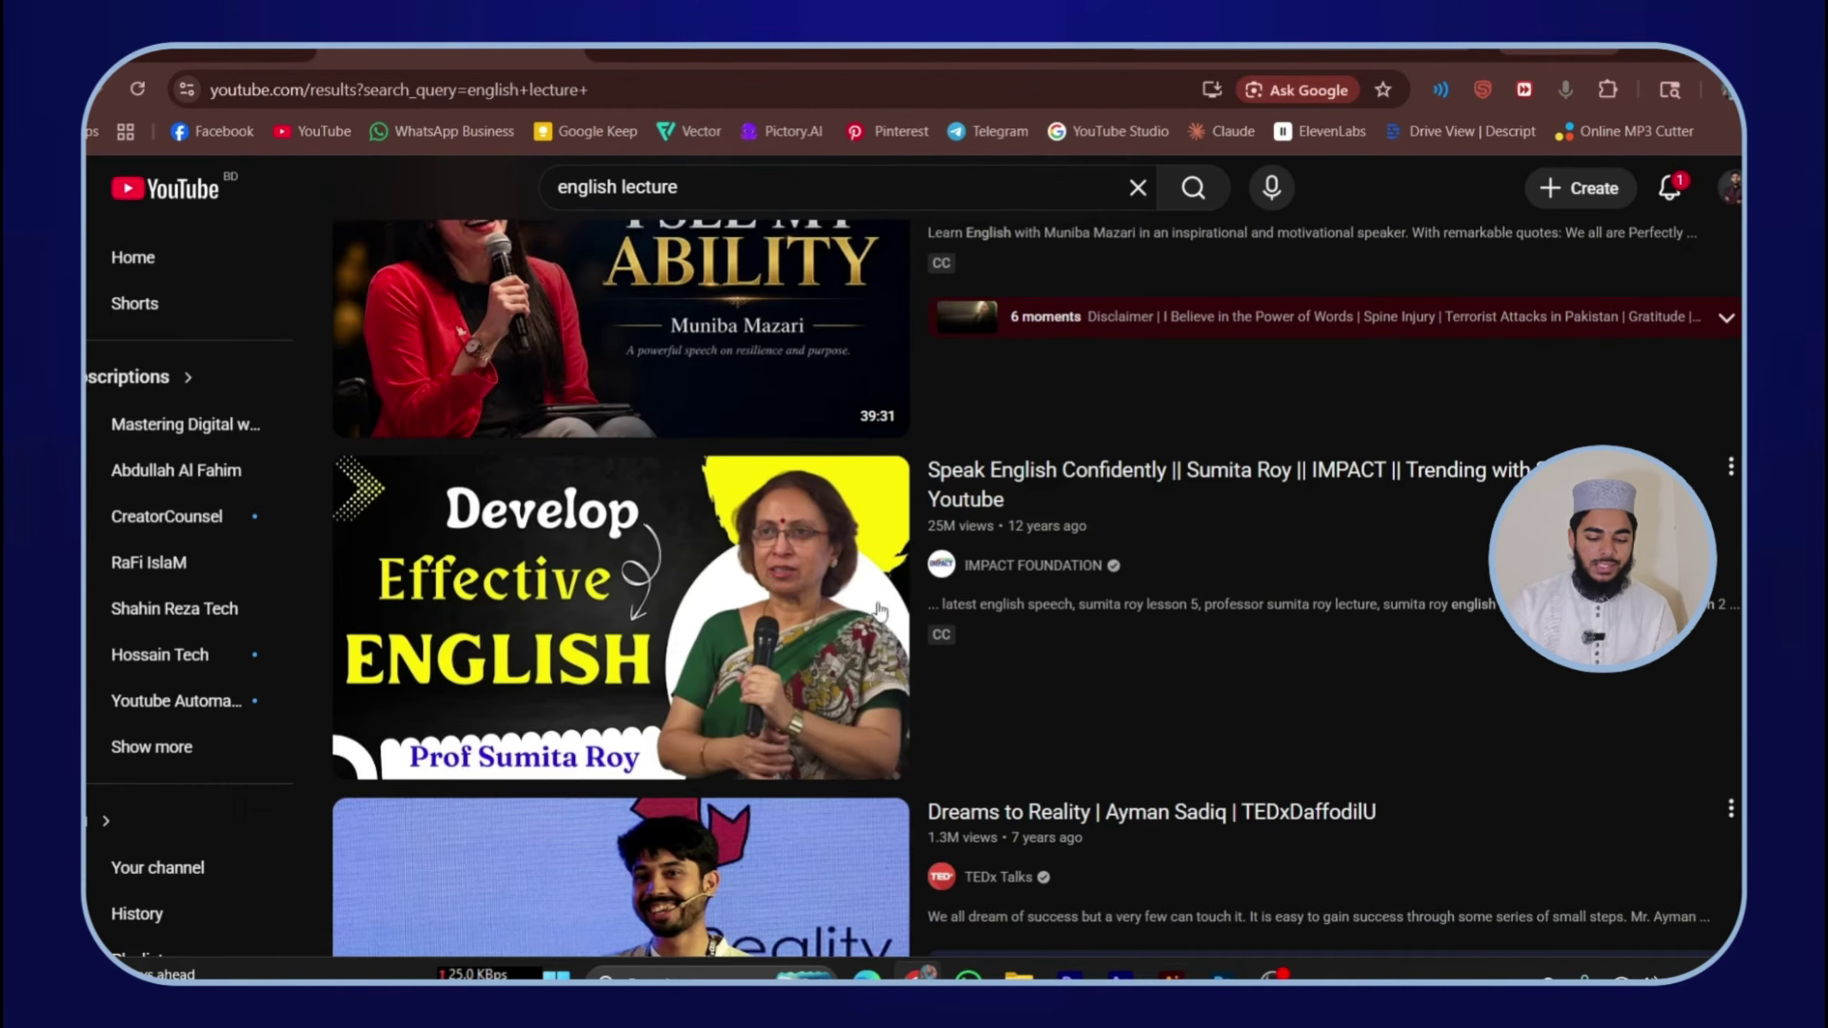
# Copy the share link of the "Speak English Confidently" video from the IMPACT FOUNDATION channel
pyautogui.moveTo(831, 546)
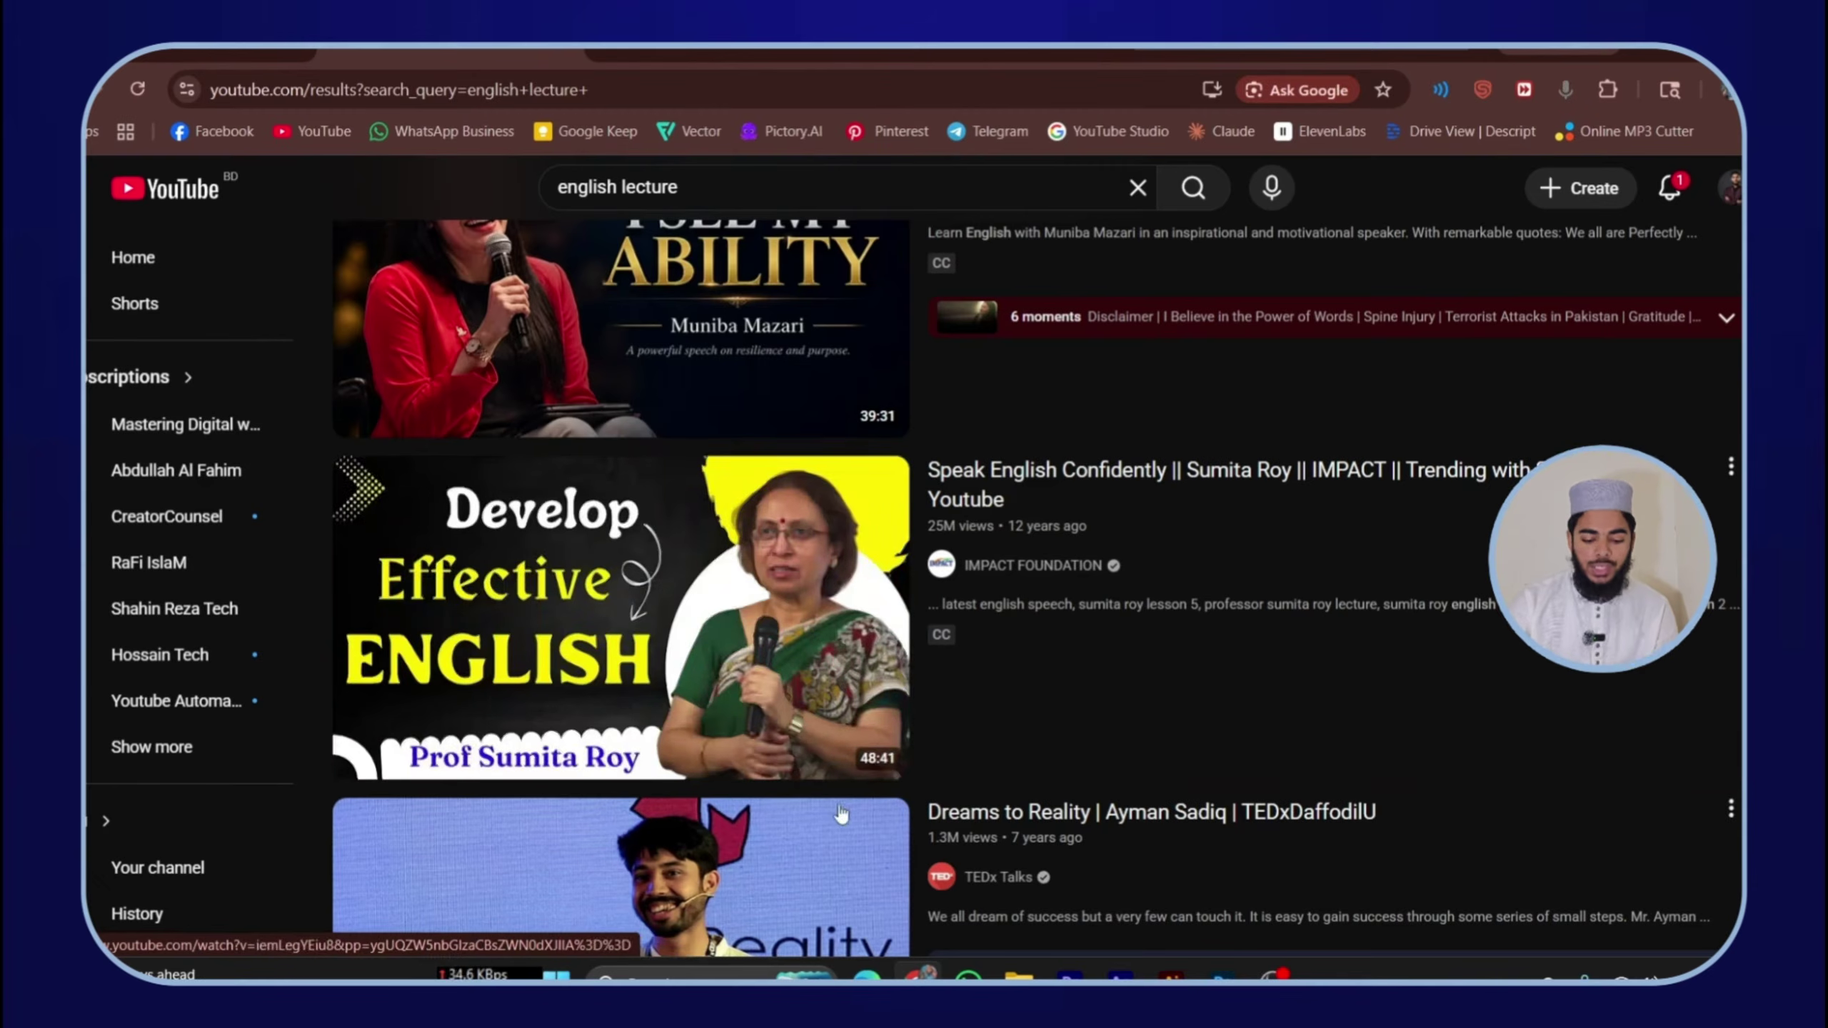
pyautogui.moveTo(872, 717)
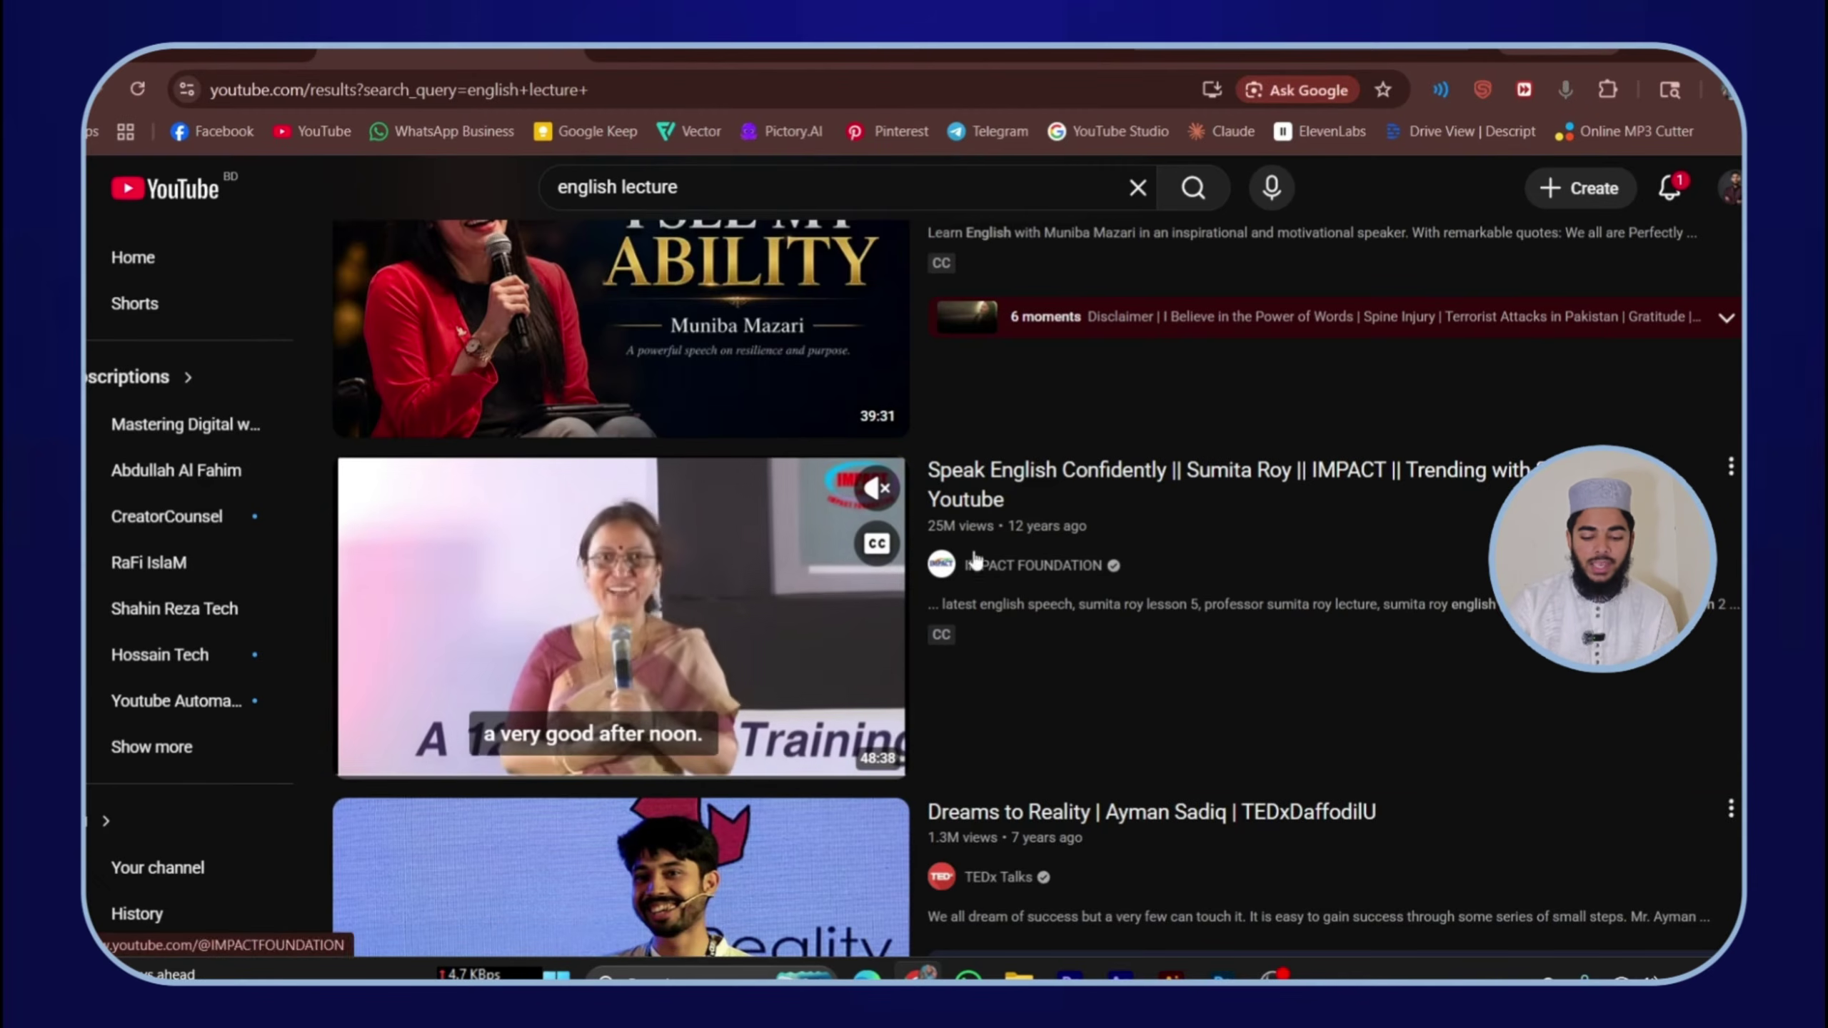
pyautogui.click(1731, 466)
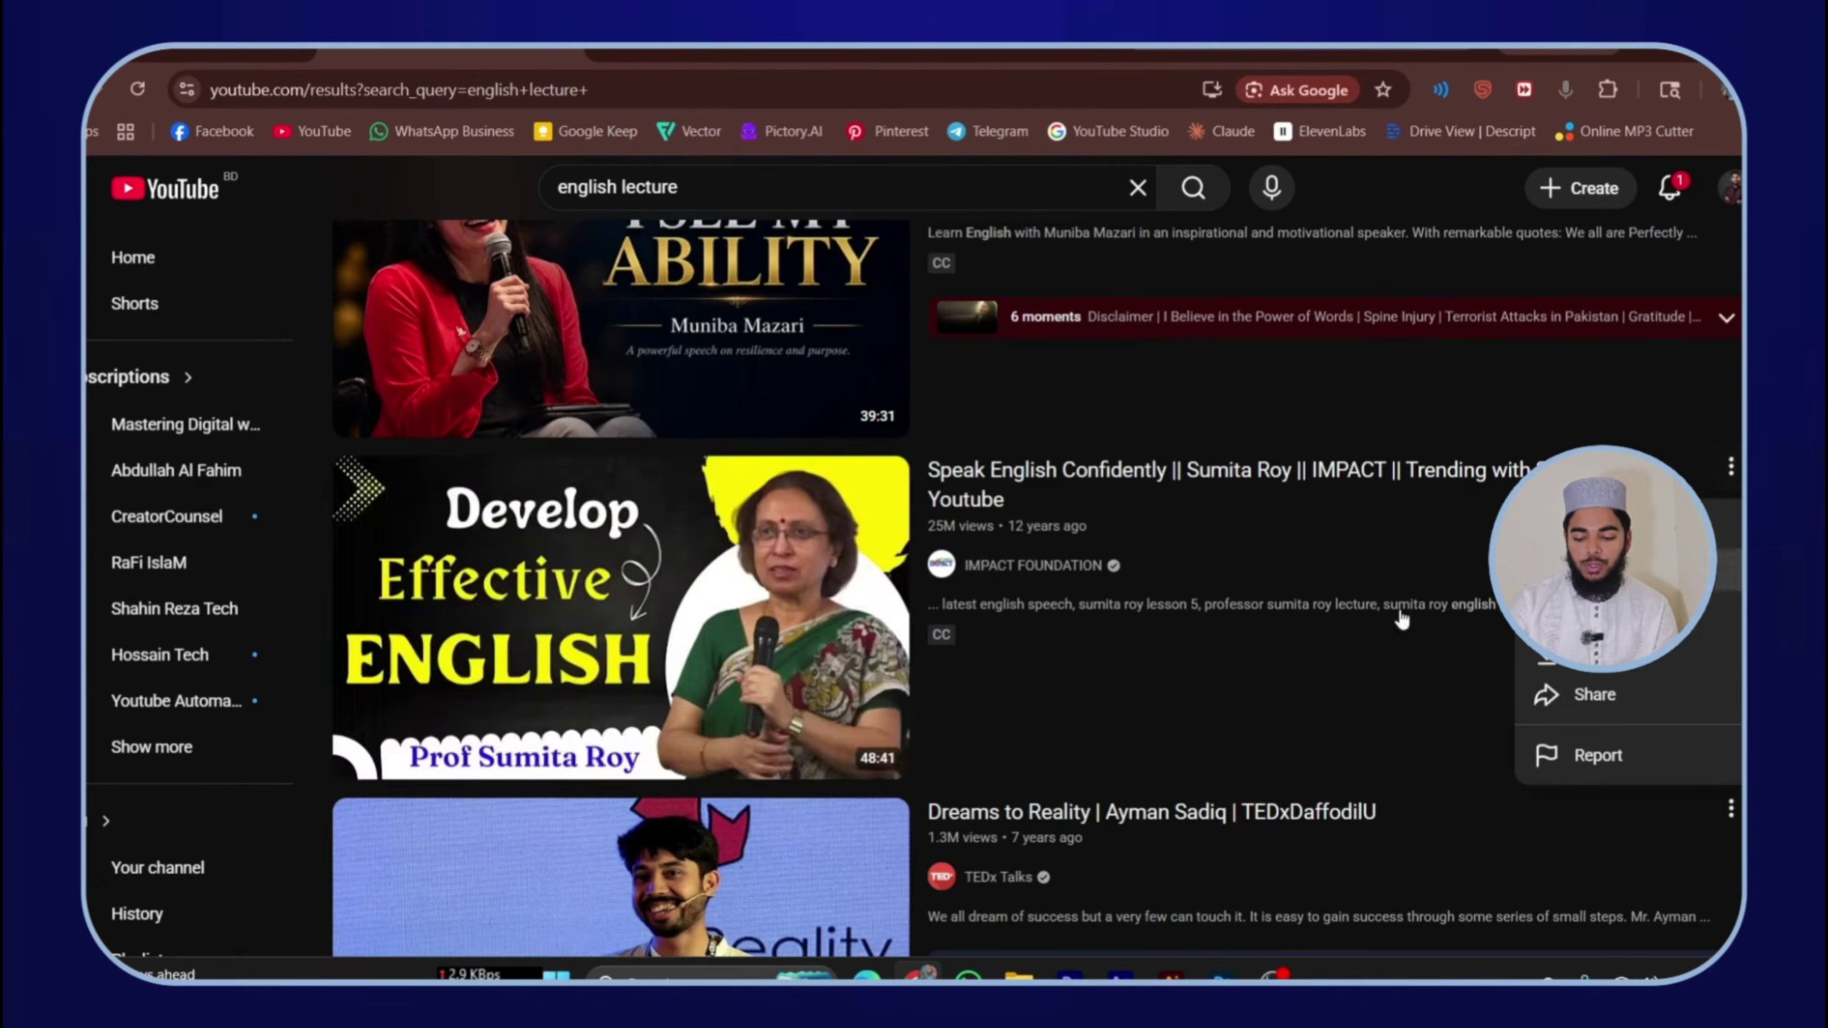
pyautogui.click(1603, 695)
pyautogui.click(1108, 675)
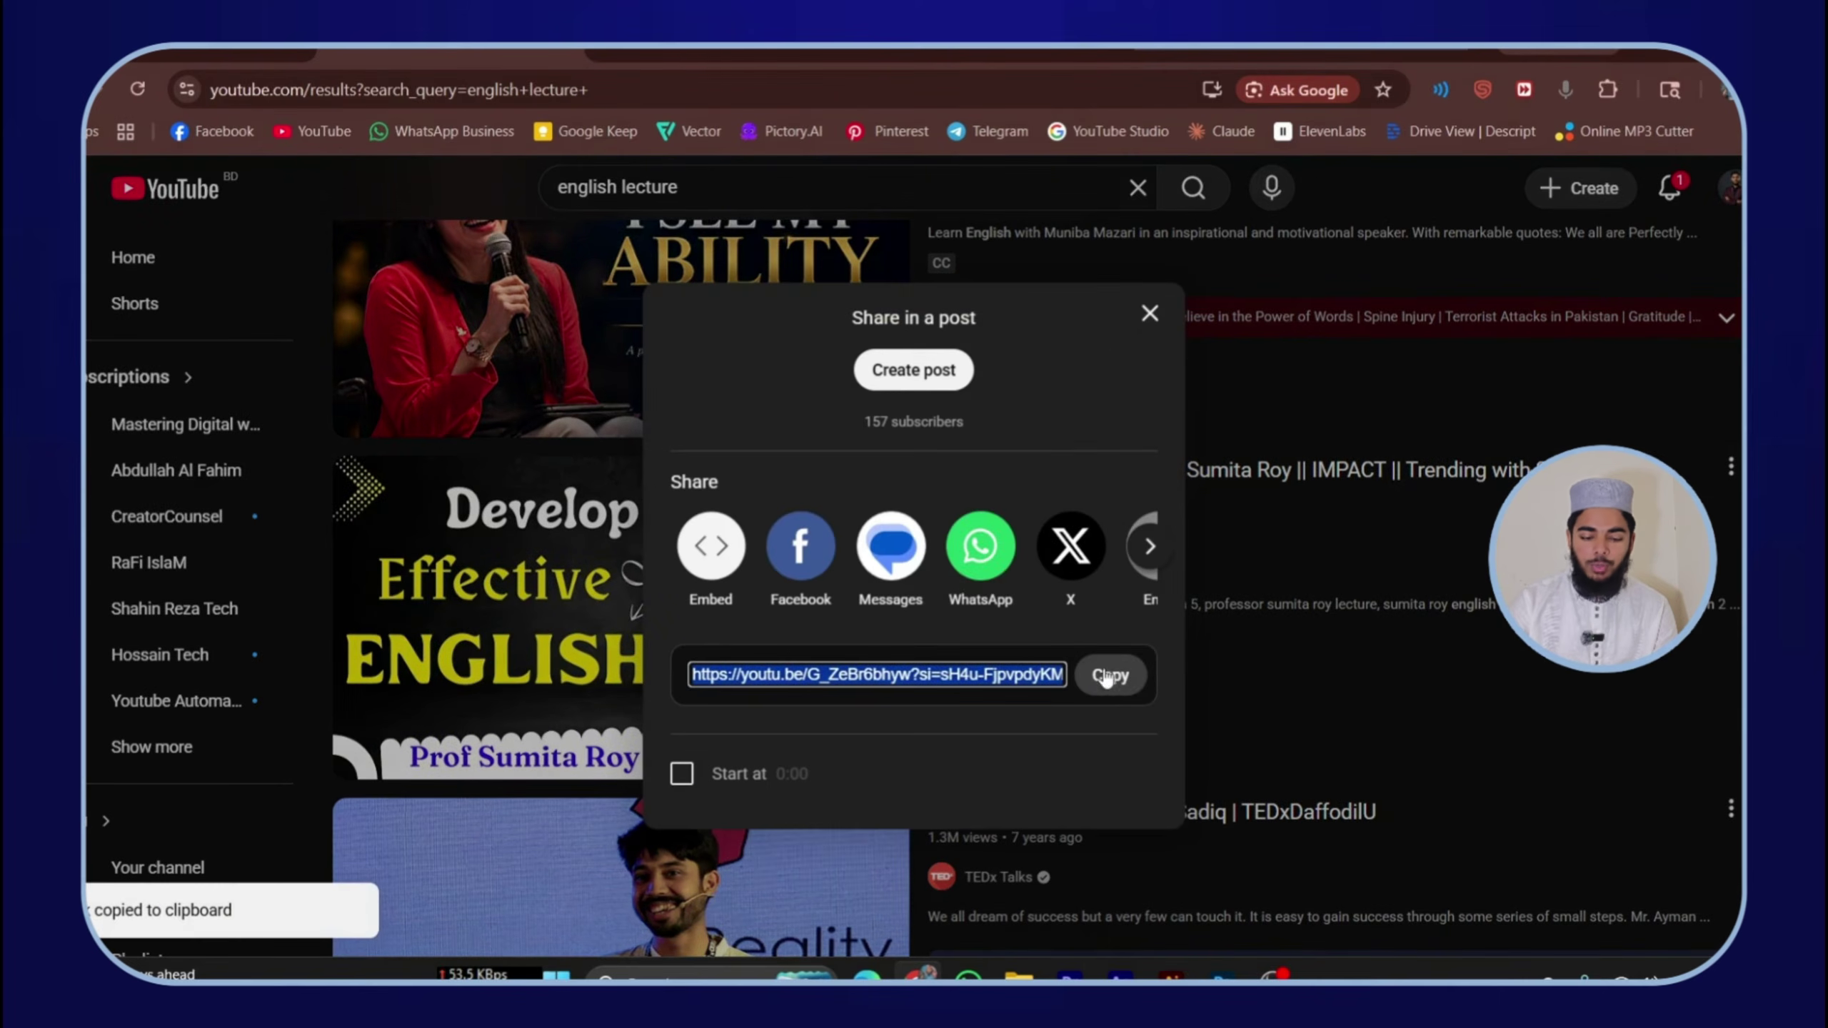
# Switch to the NoteGPT YouTube transcript generator, paste the copied video link and generate its transcript
pyautogui.click(257, 52)
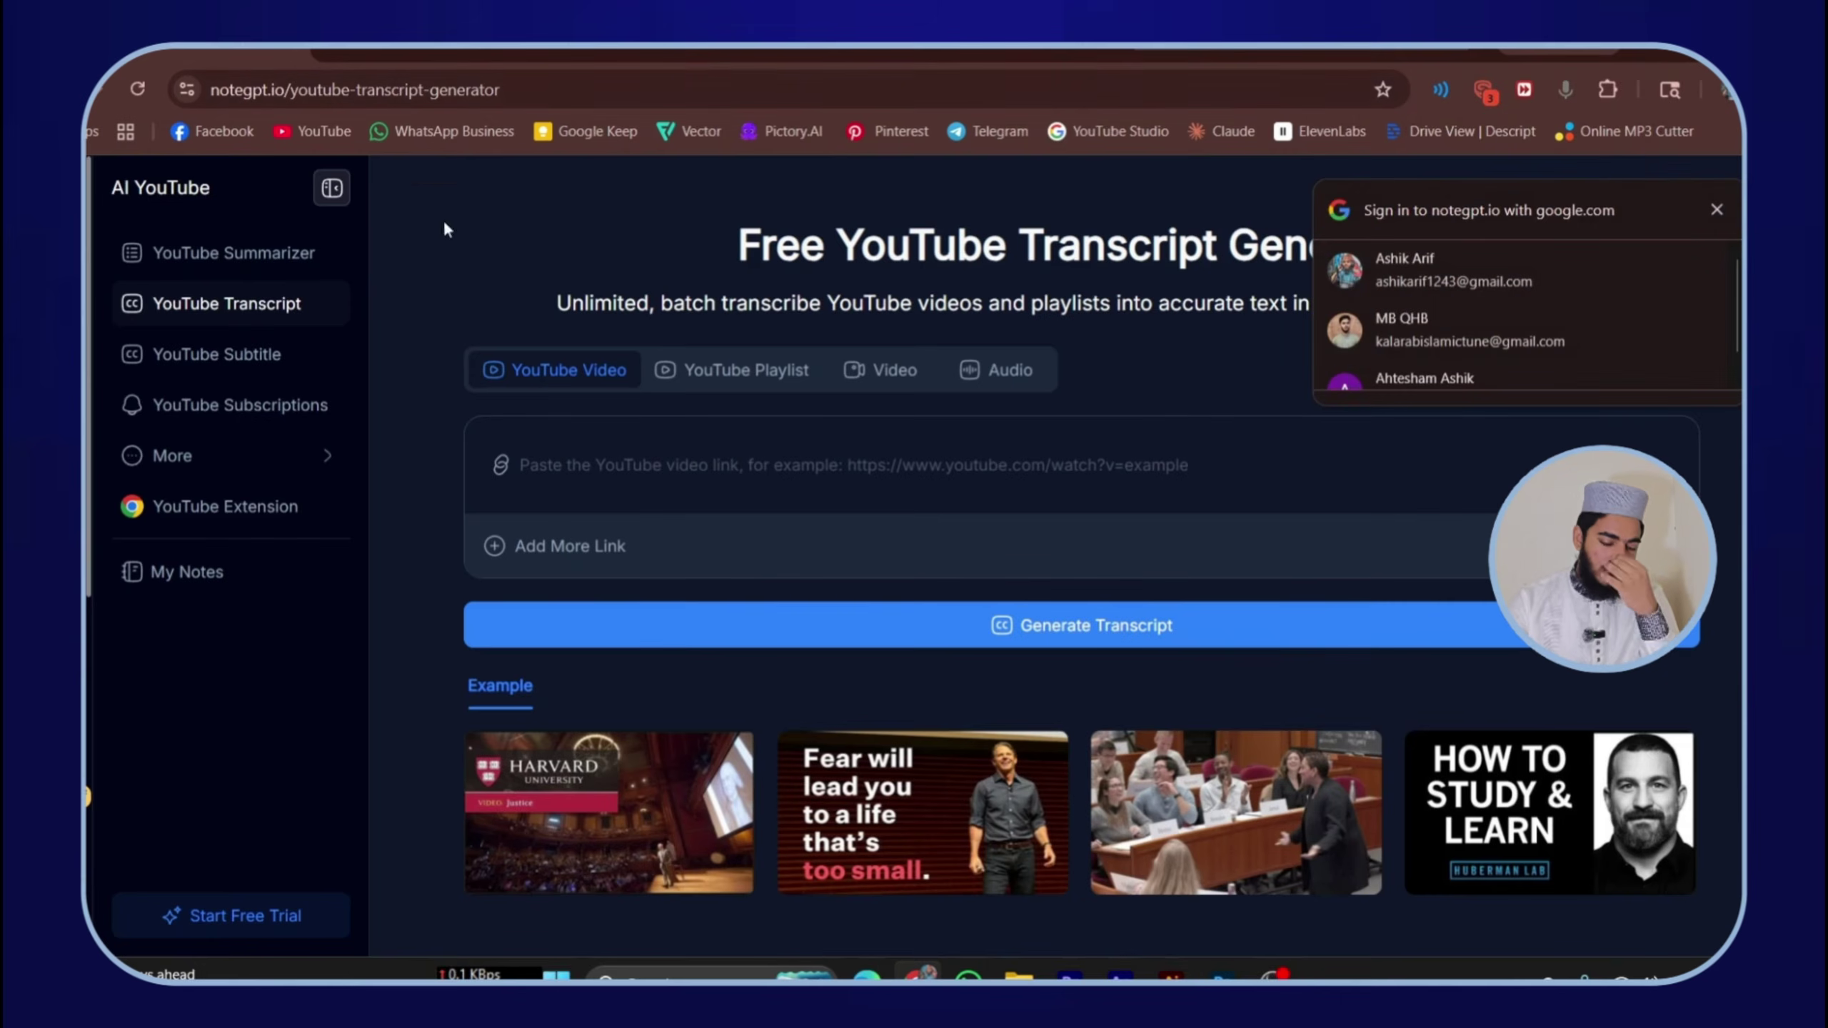
pyautogui.click(671, 476)
pyautogui.hotkey('ctrl', 'v')
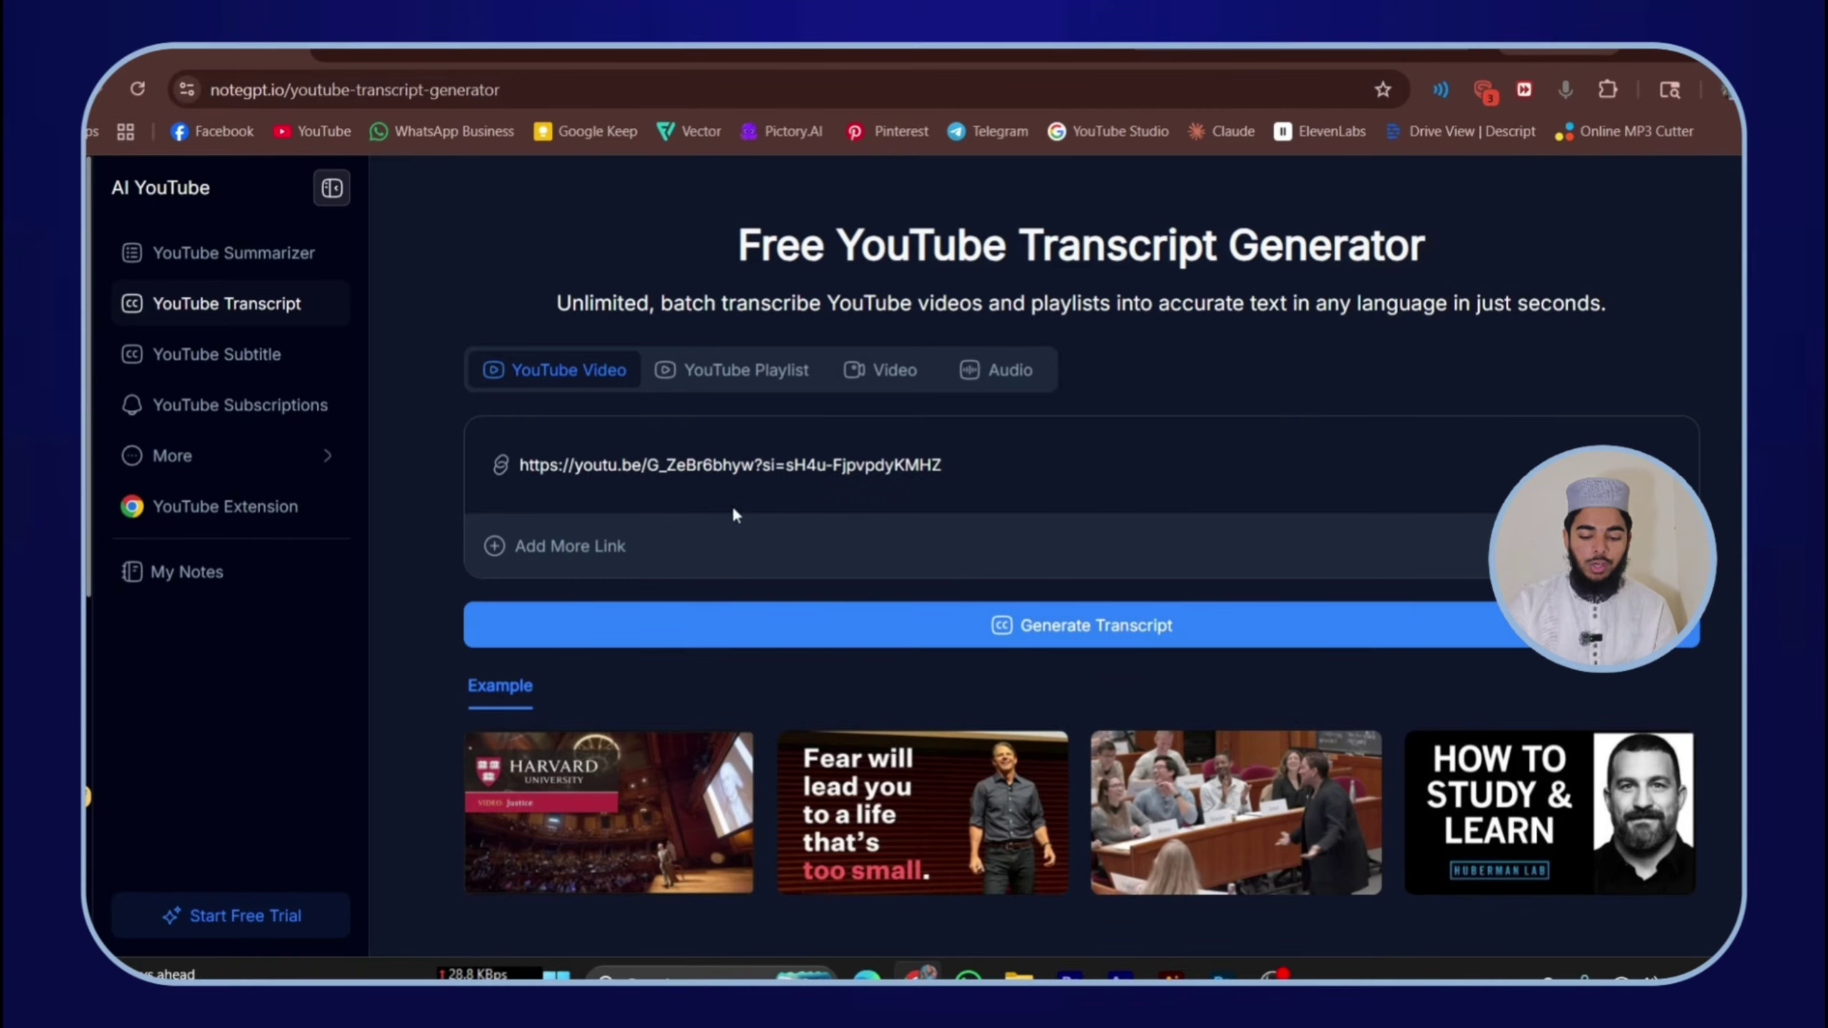
pyautogui.click(1061, 644)
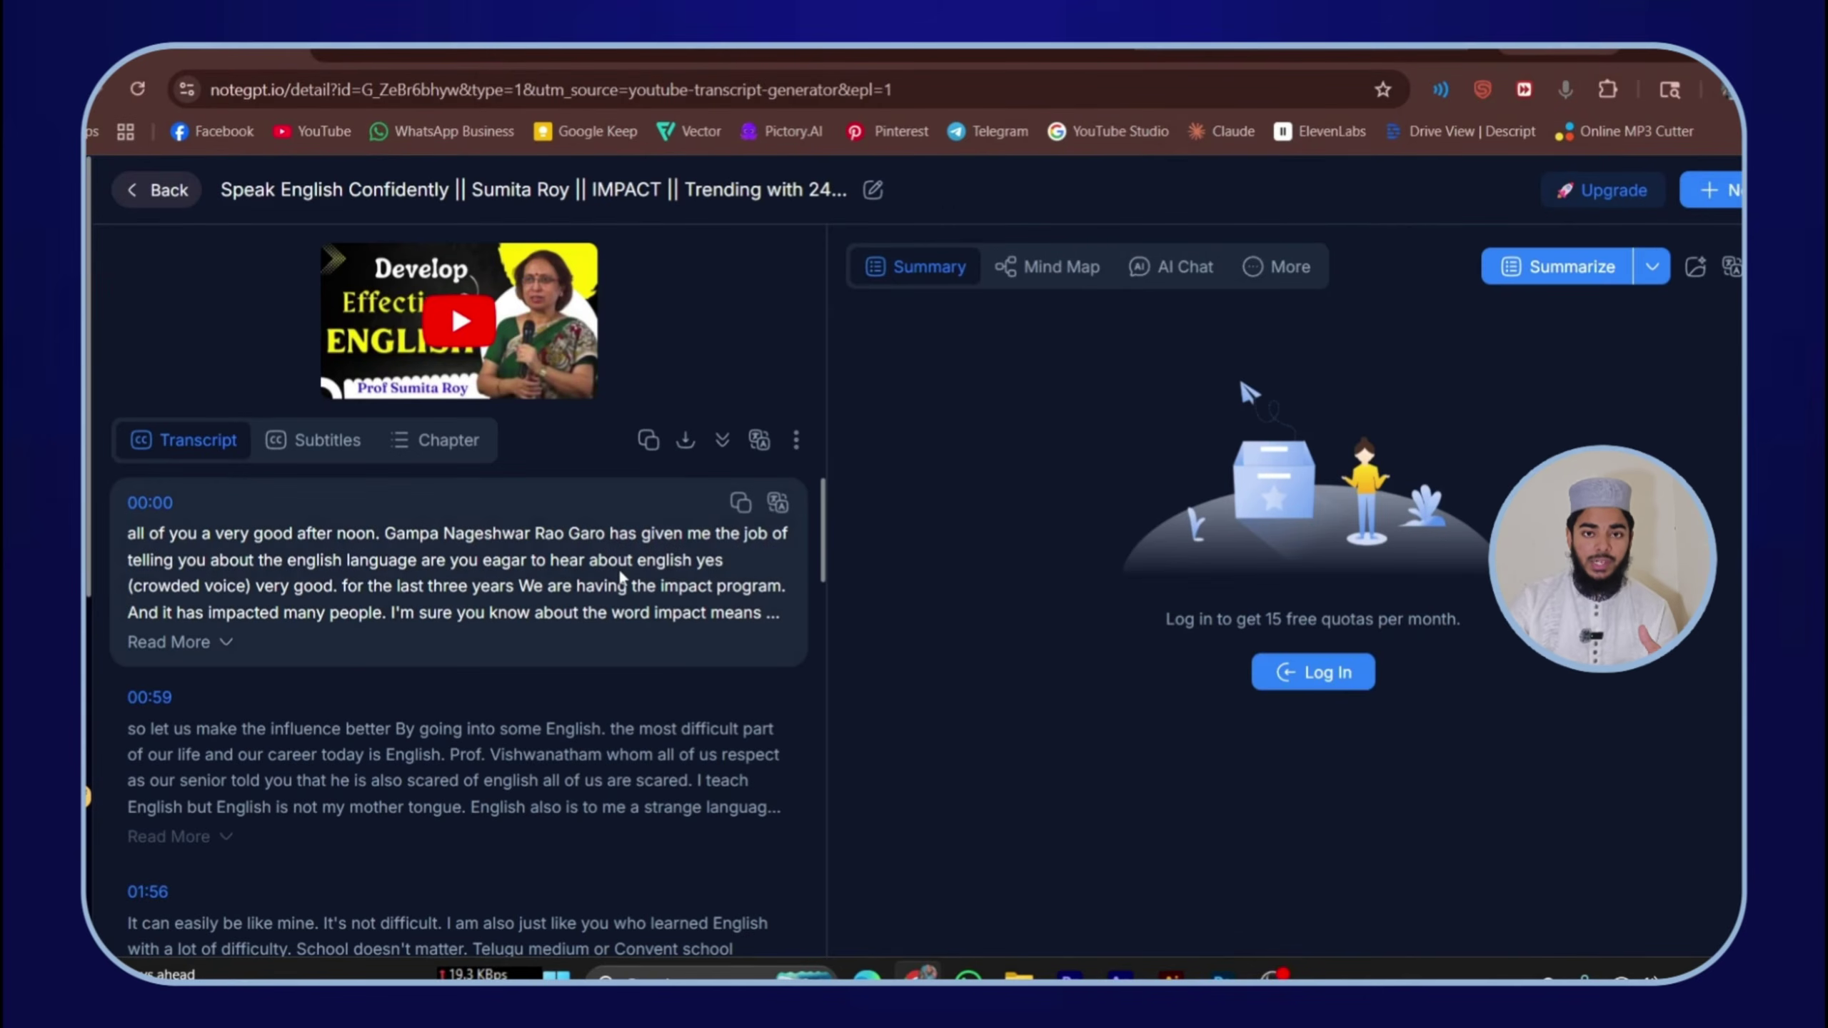
# Look through the generated transcript and copy its full text
pyautogui.scroll(-10, 618, 573)
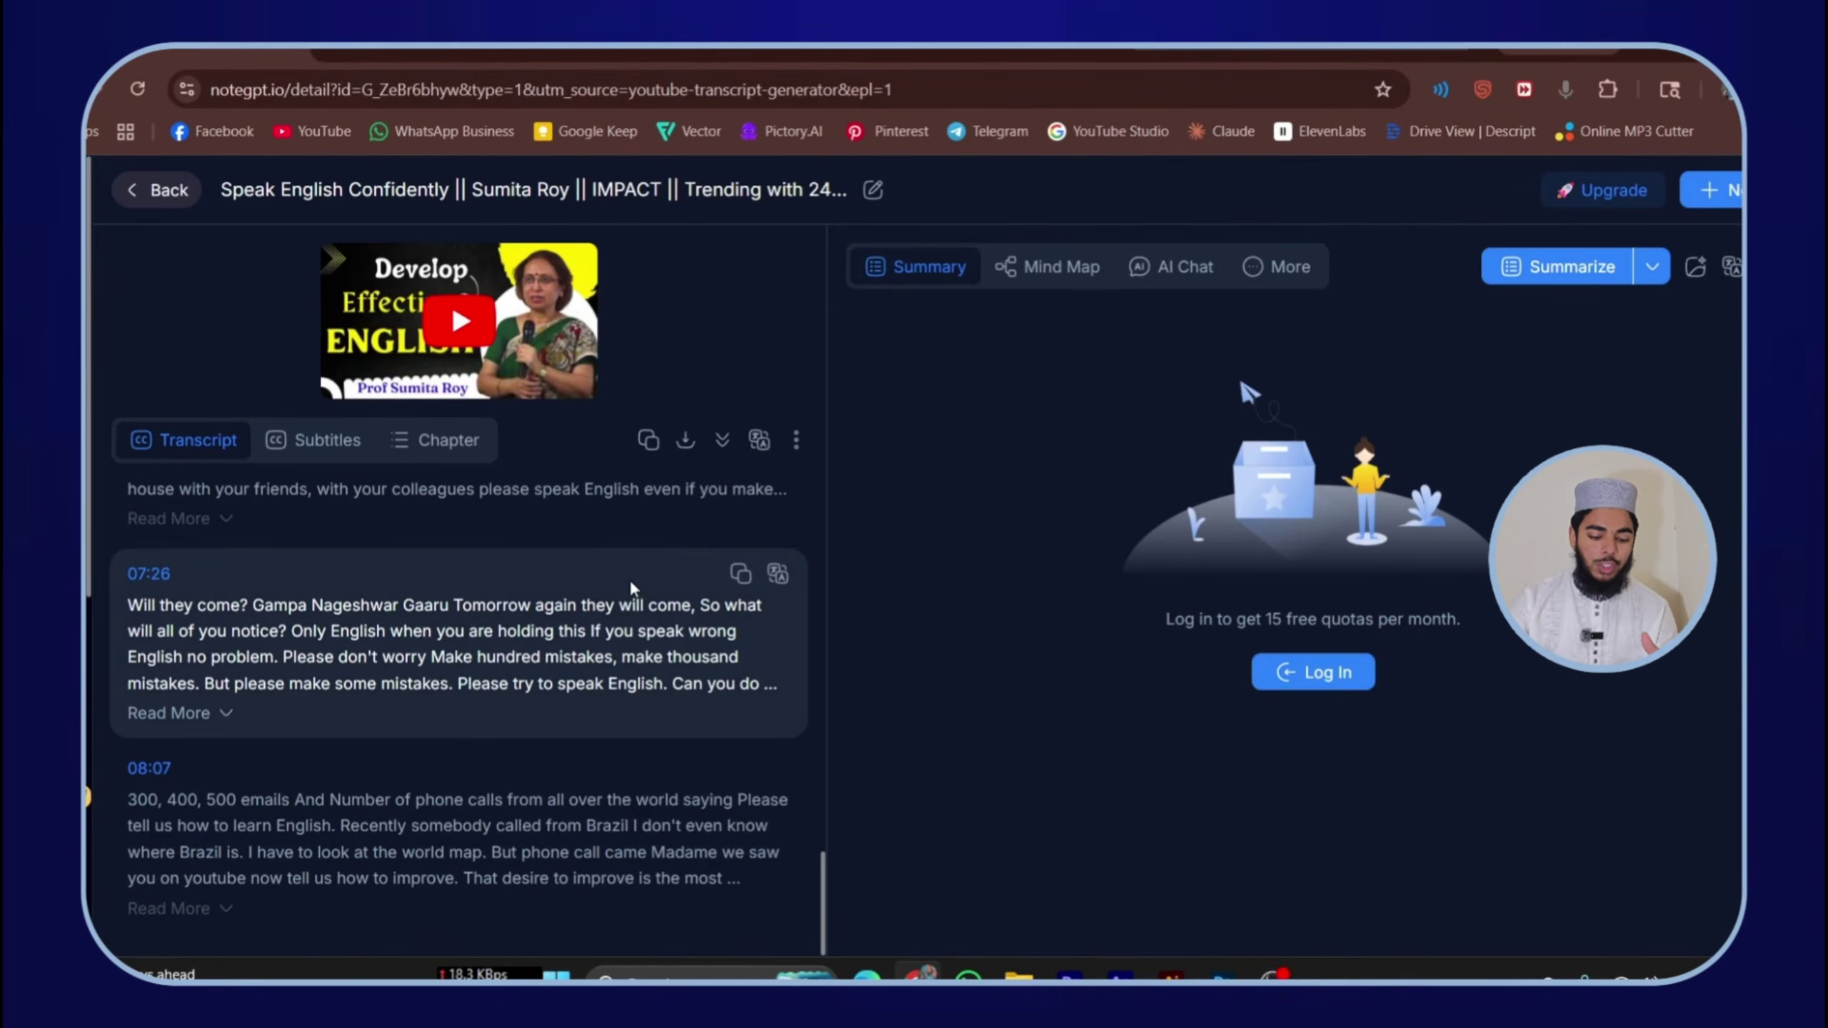
pyautogui.scroll(10, 628, 579)
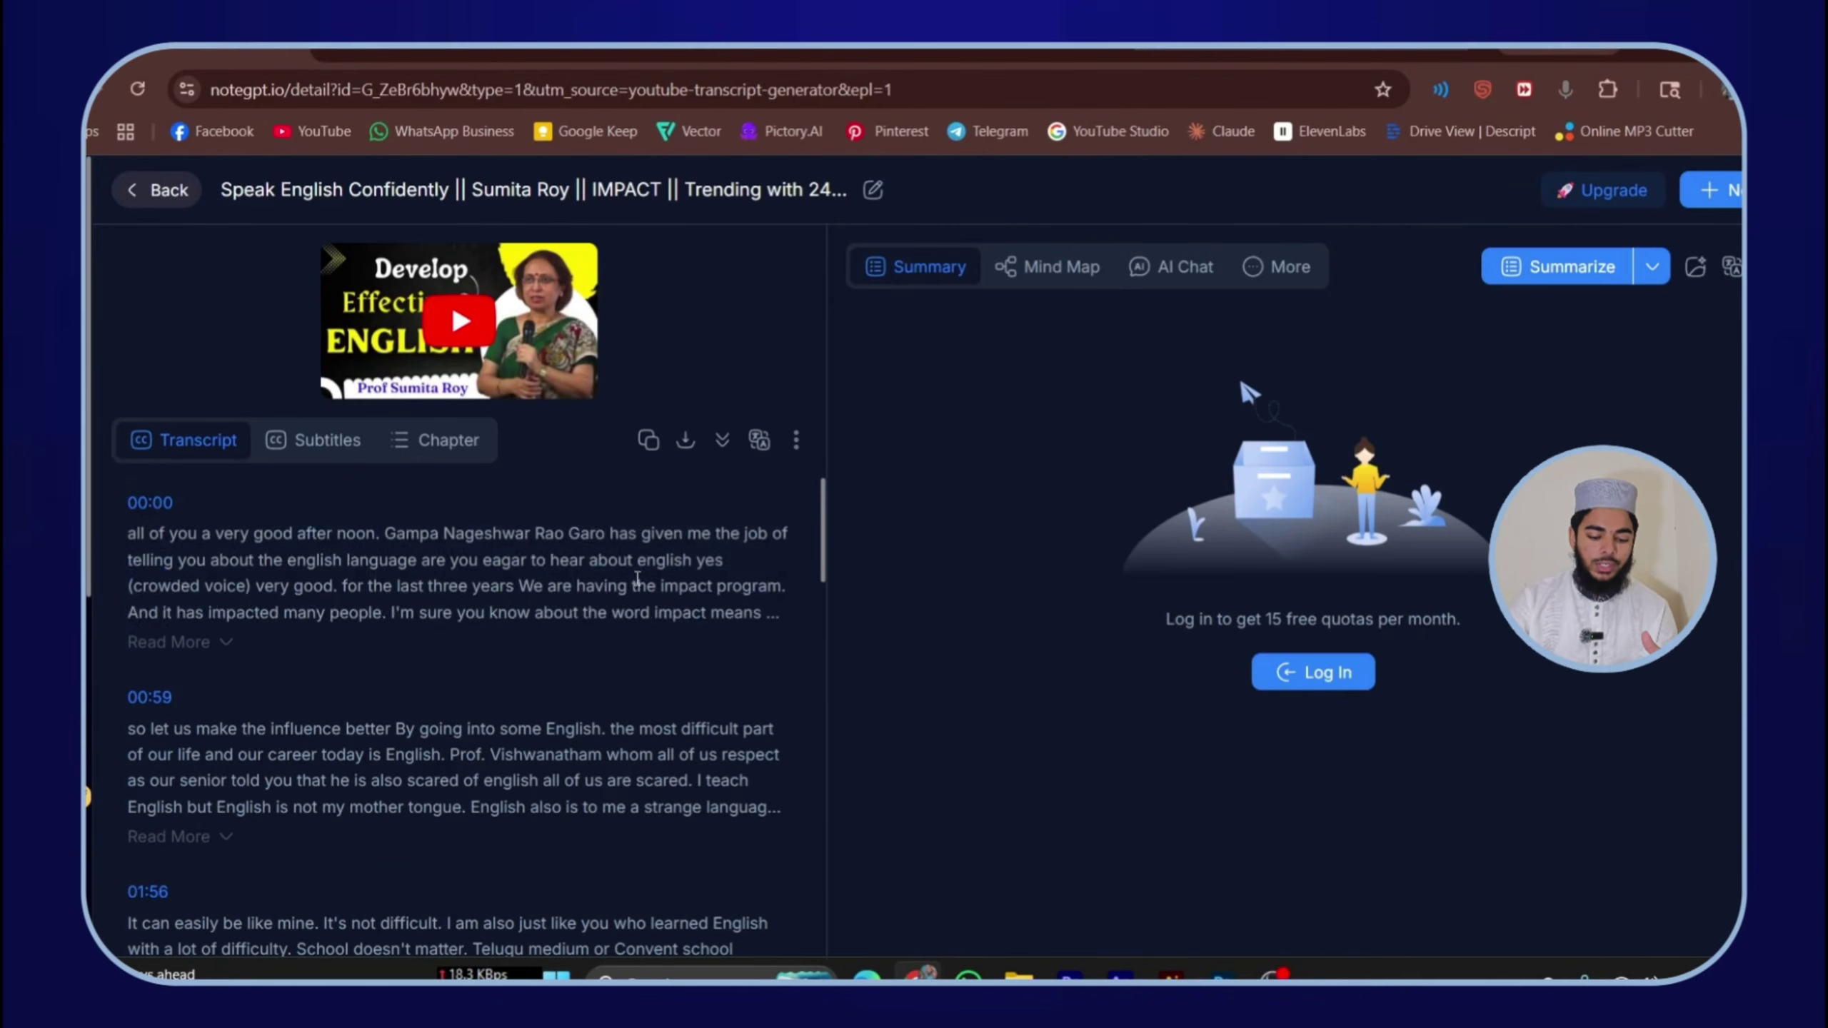
pyautogui.click(650, 443)
pyautogui.click(695, 492)
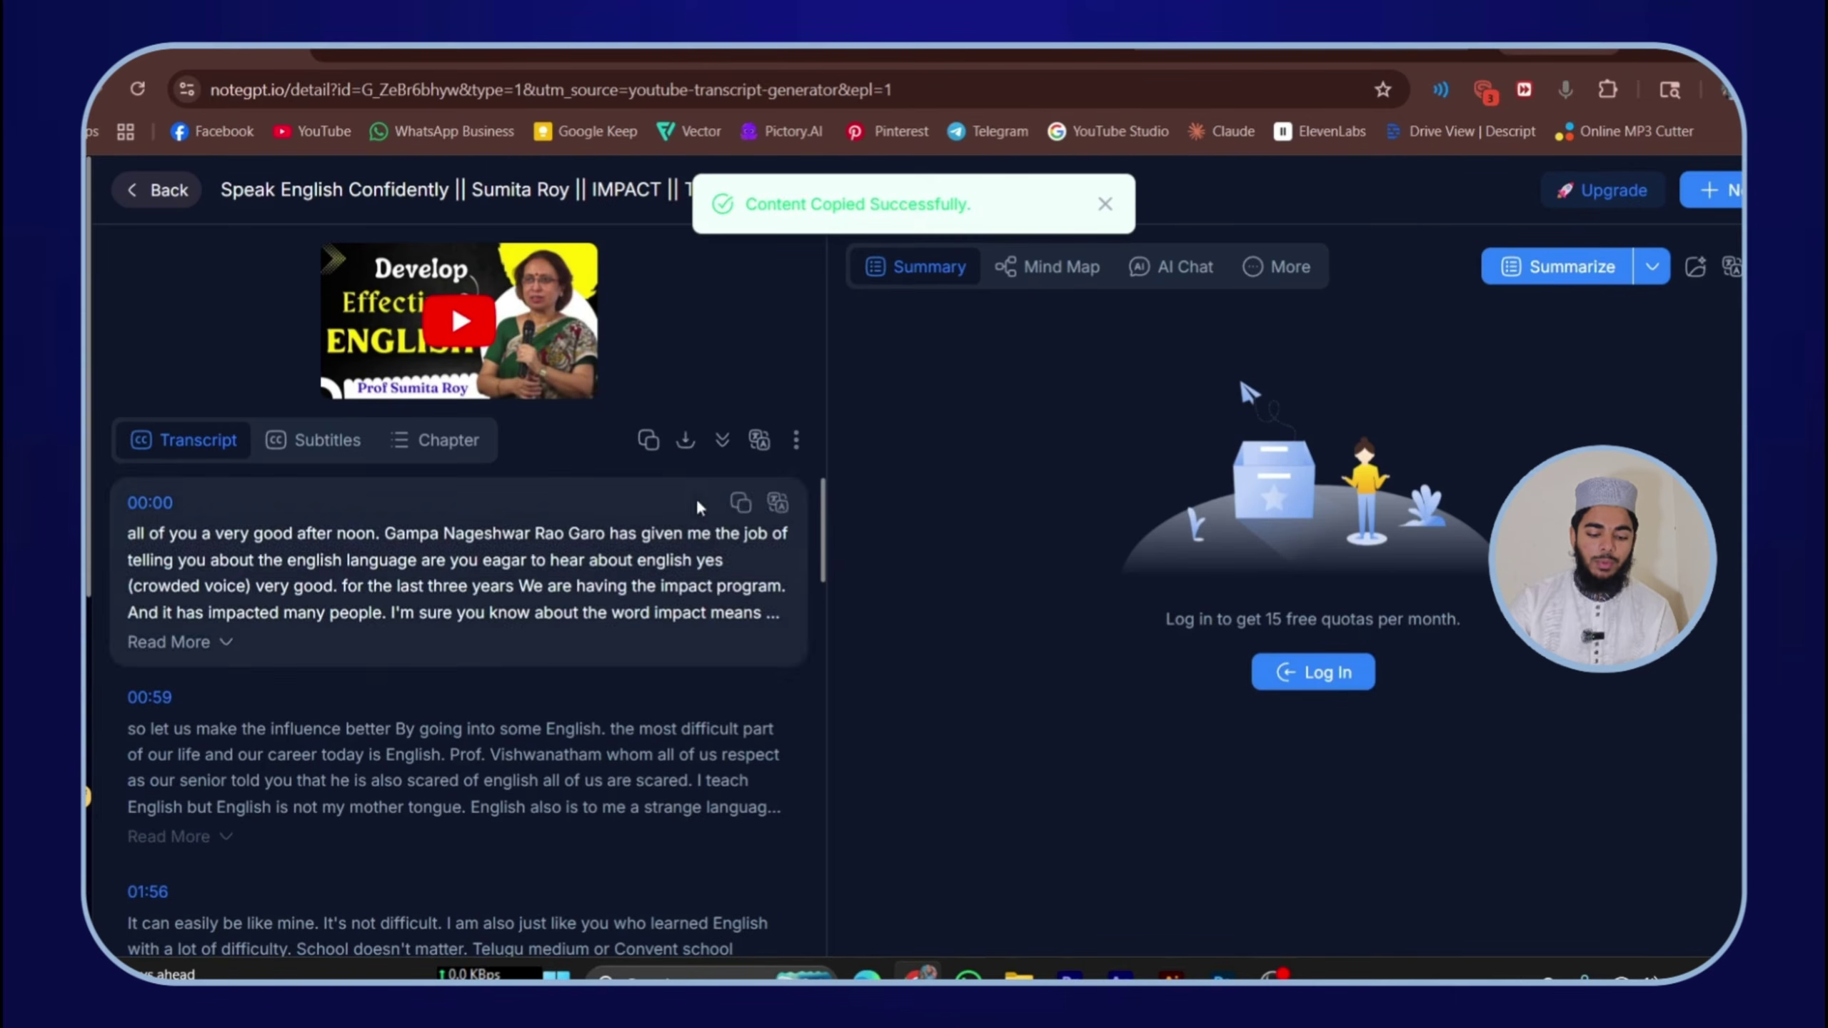
# Search Google for "claude" in a new tab and open the Claude site from the claude.ai result
pyautogui.click(619, 51)
pyautogui.write('claude')
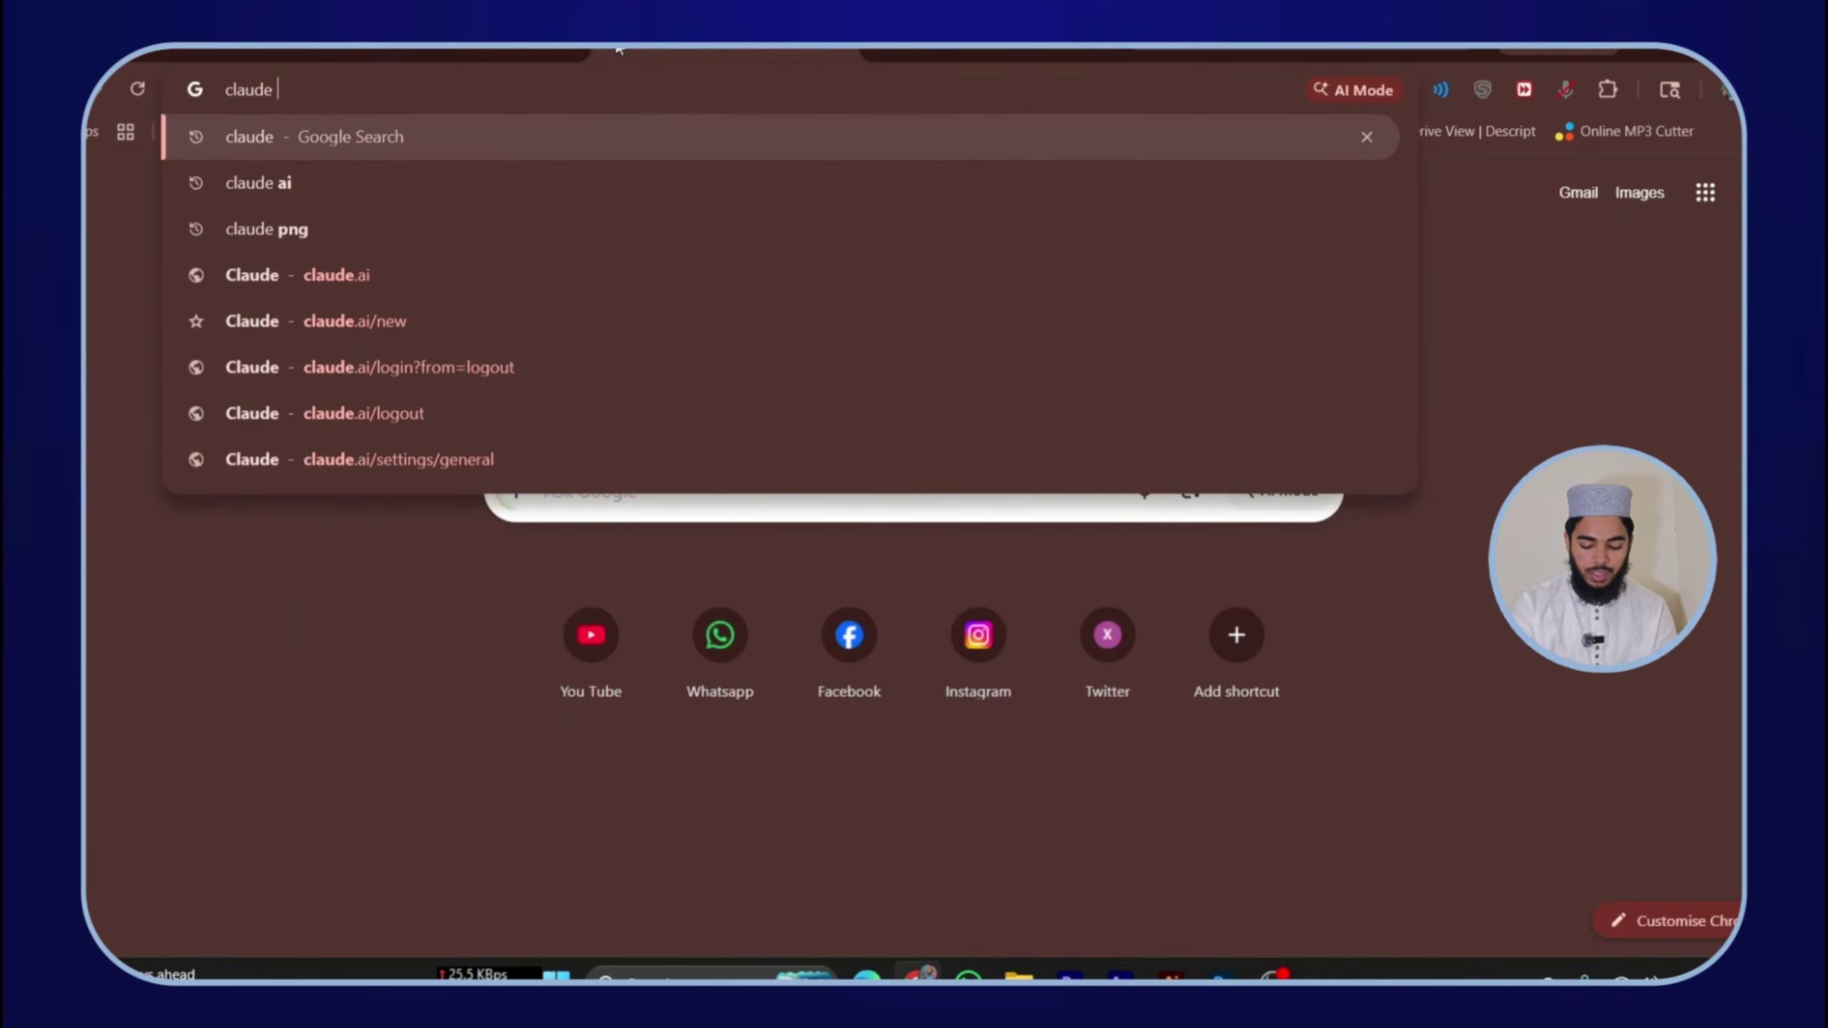
pyautogui.press('Return')
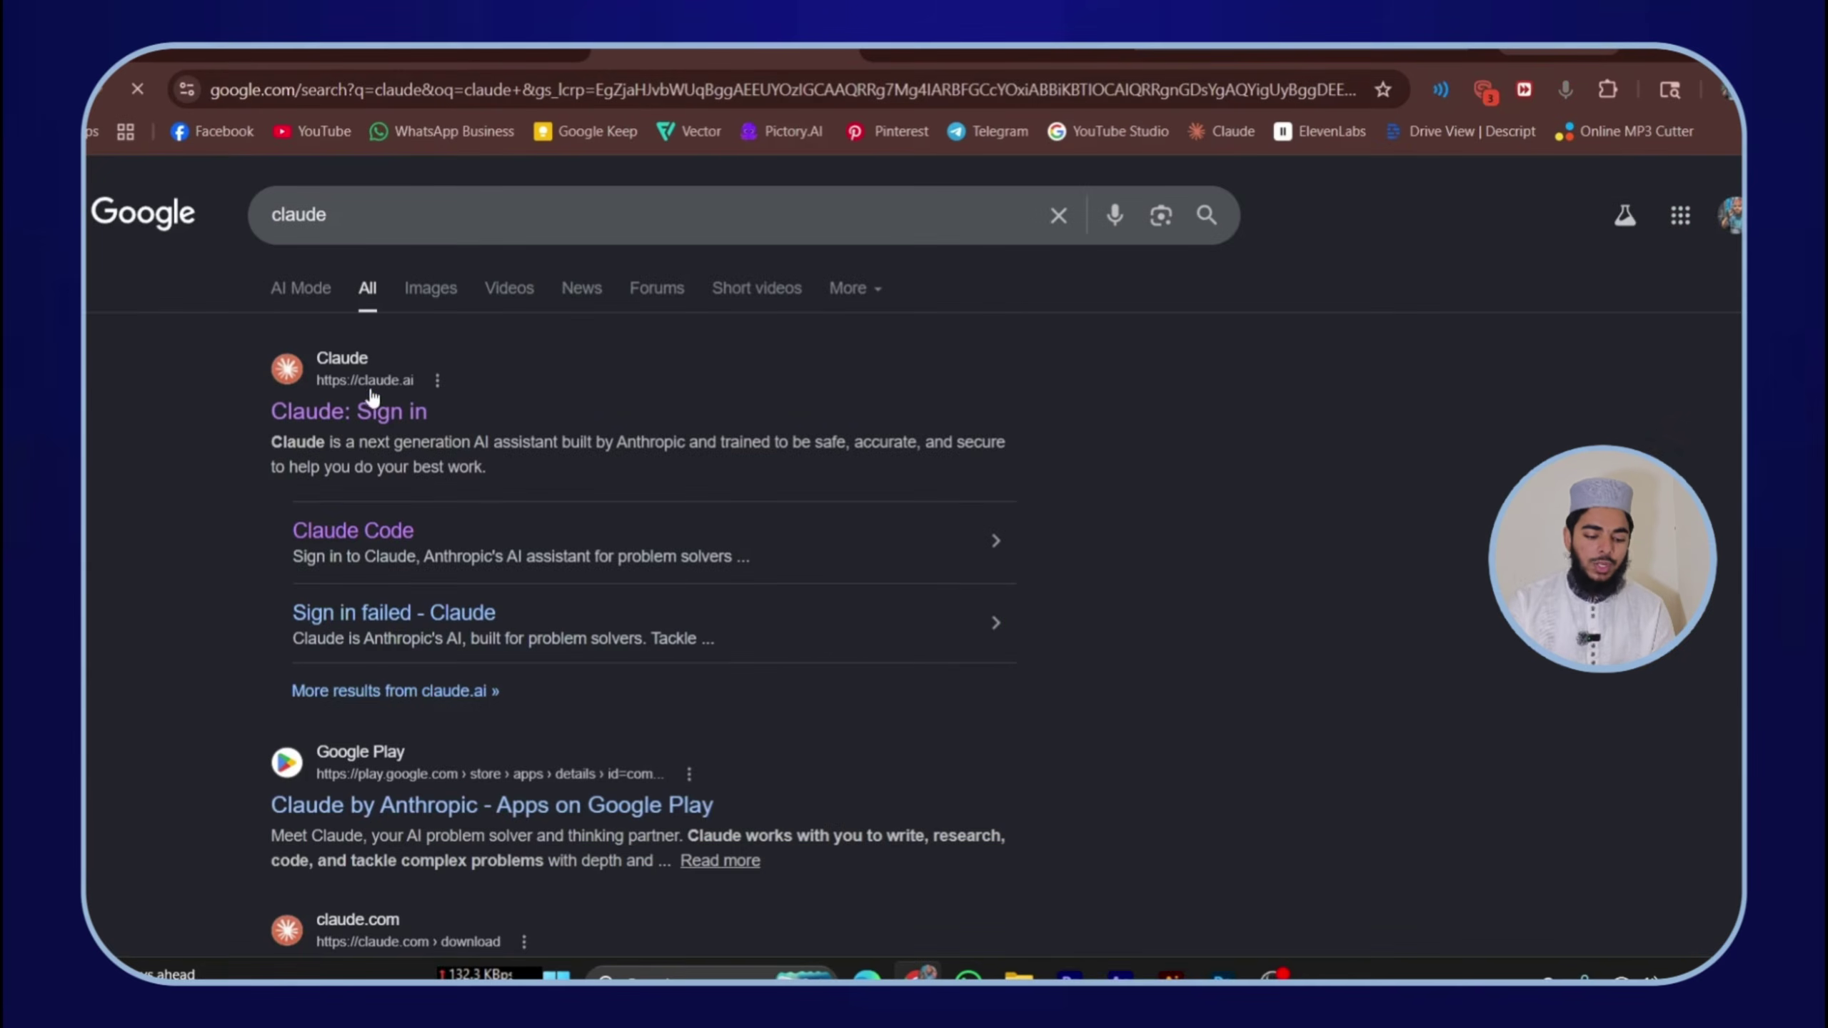
pyautogui.click(374, 409)
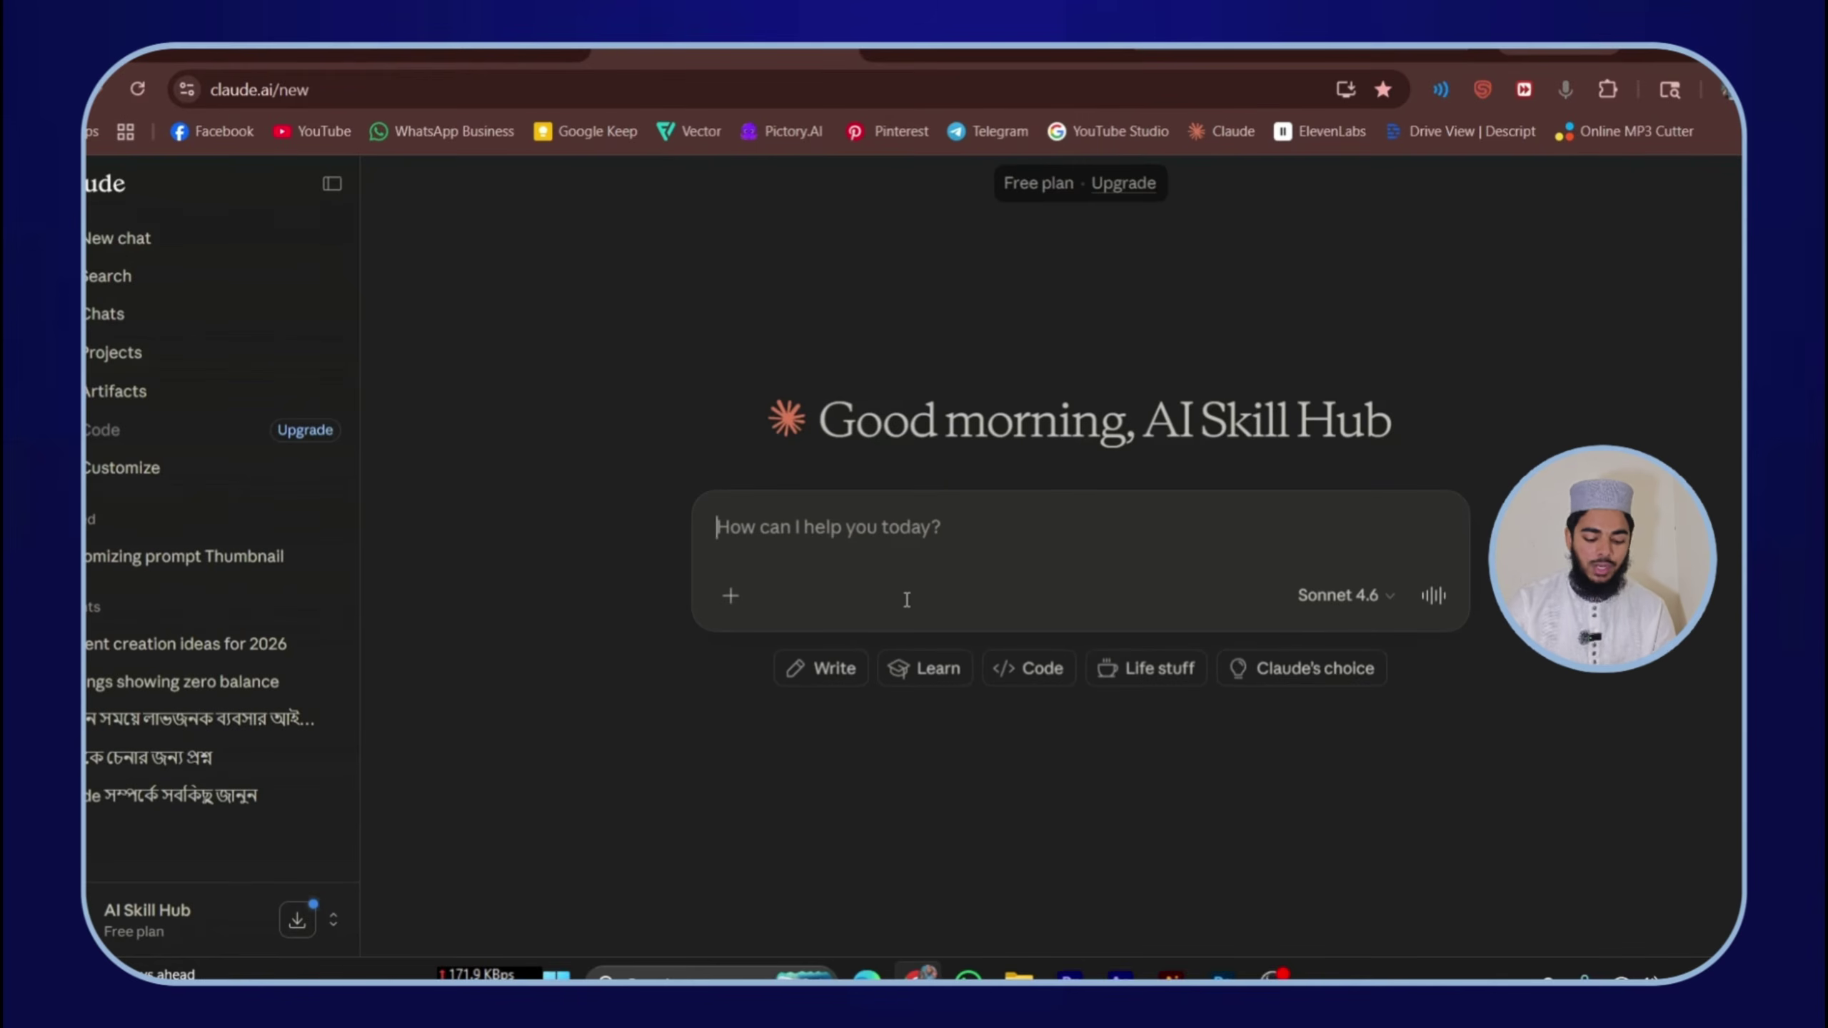
# Paste the transcript and send the prompt "ami ekjon student and freelancer ei lecture er vitor kon kon topic amar jonno dorkar seta tumi note kore dew"
pyautogui.hotkey('ctrl', 'v')
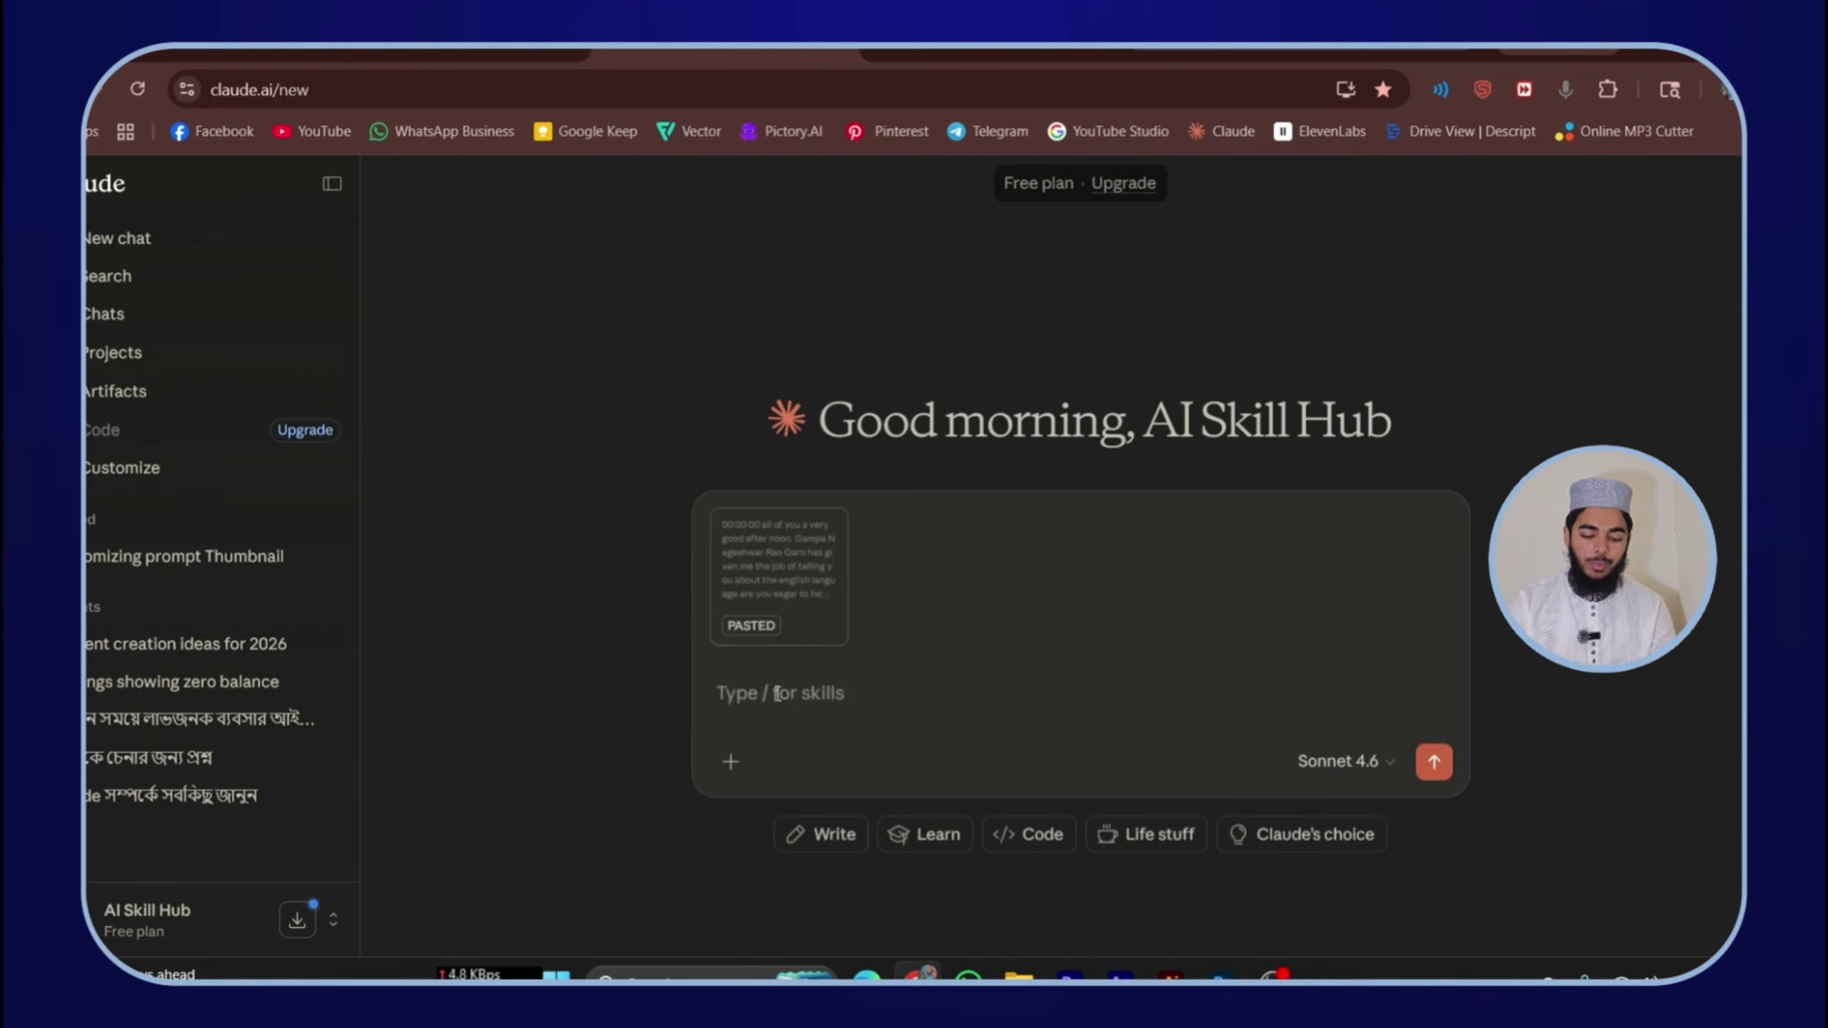
pyautogui.write('ami ekjon student and freelancer ei lecture er vitor kon kon topic amar jonno dorkar seta tumi note kore dew')
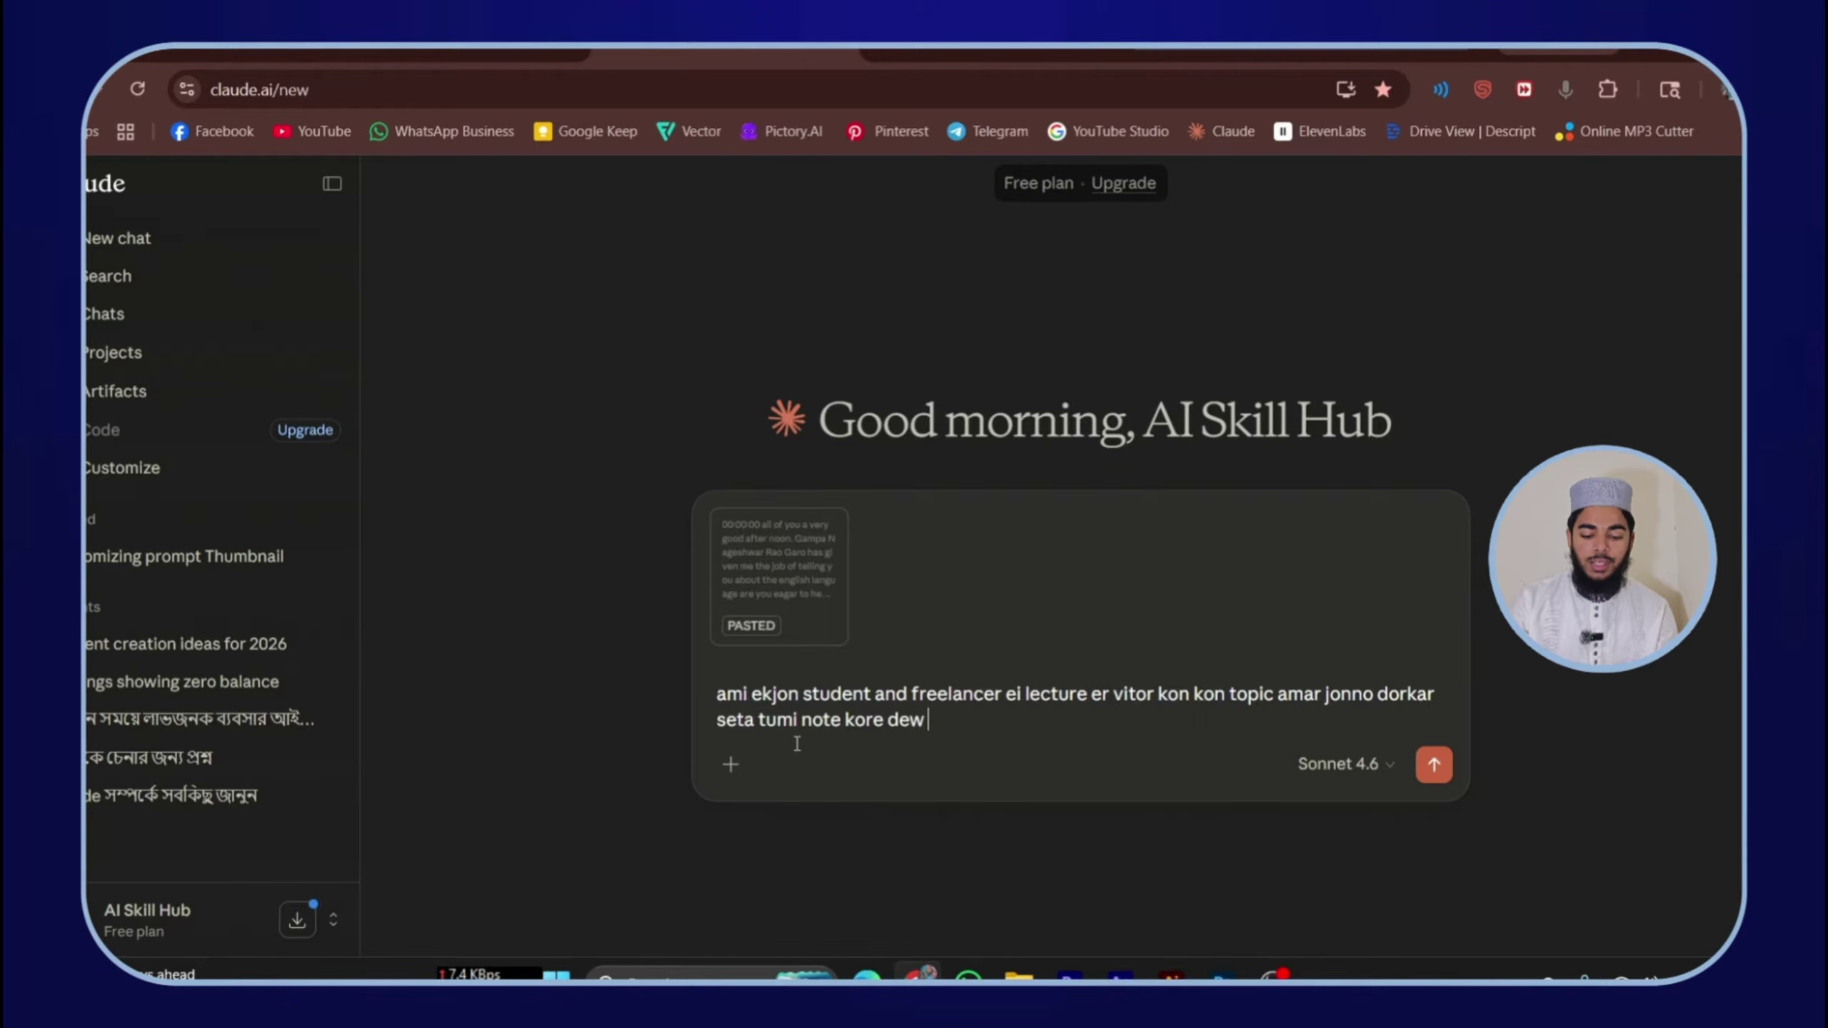
pyautogui.click(1433, 767)
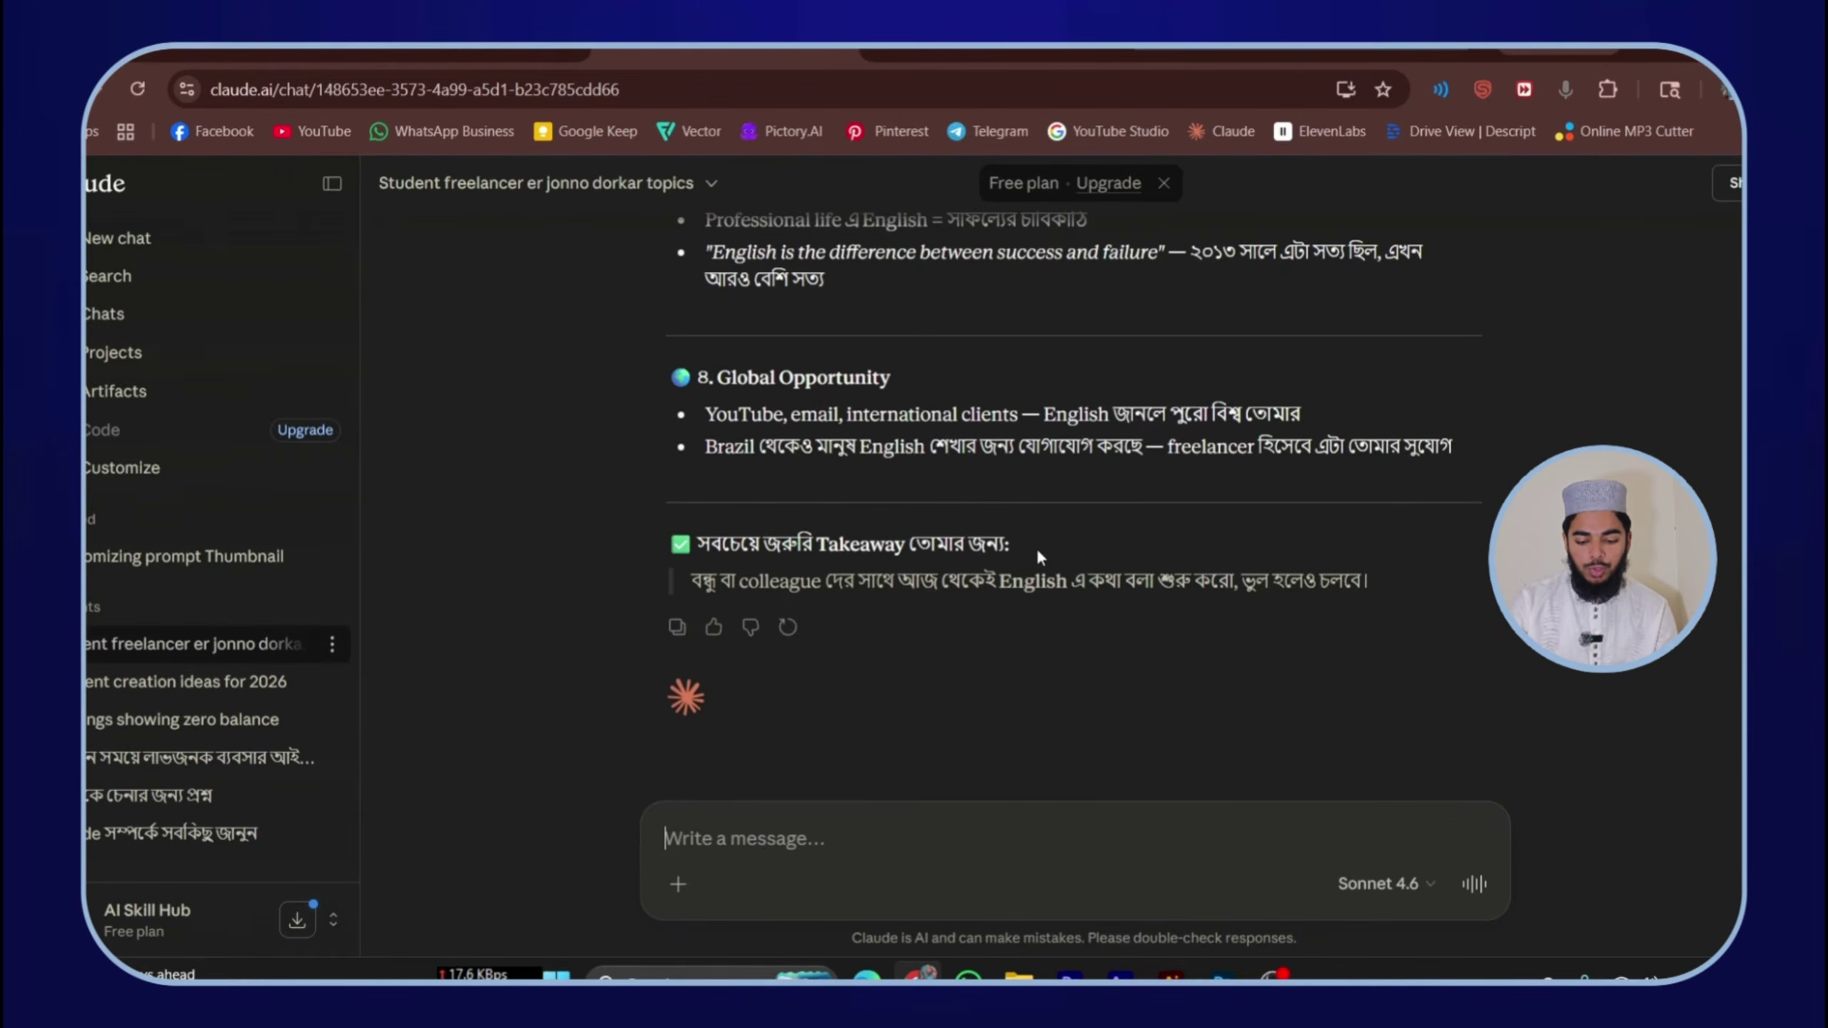
# Review the lecture notes in the reply, from the Motivation & Mindset topic through Global Opportunity and the closing takeaway
pyautogui.scroll(5, 1037, 549)
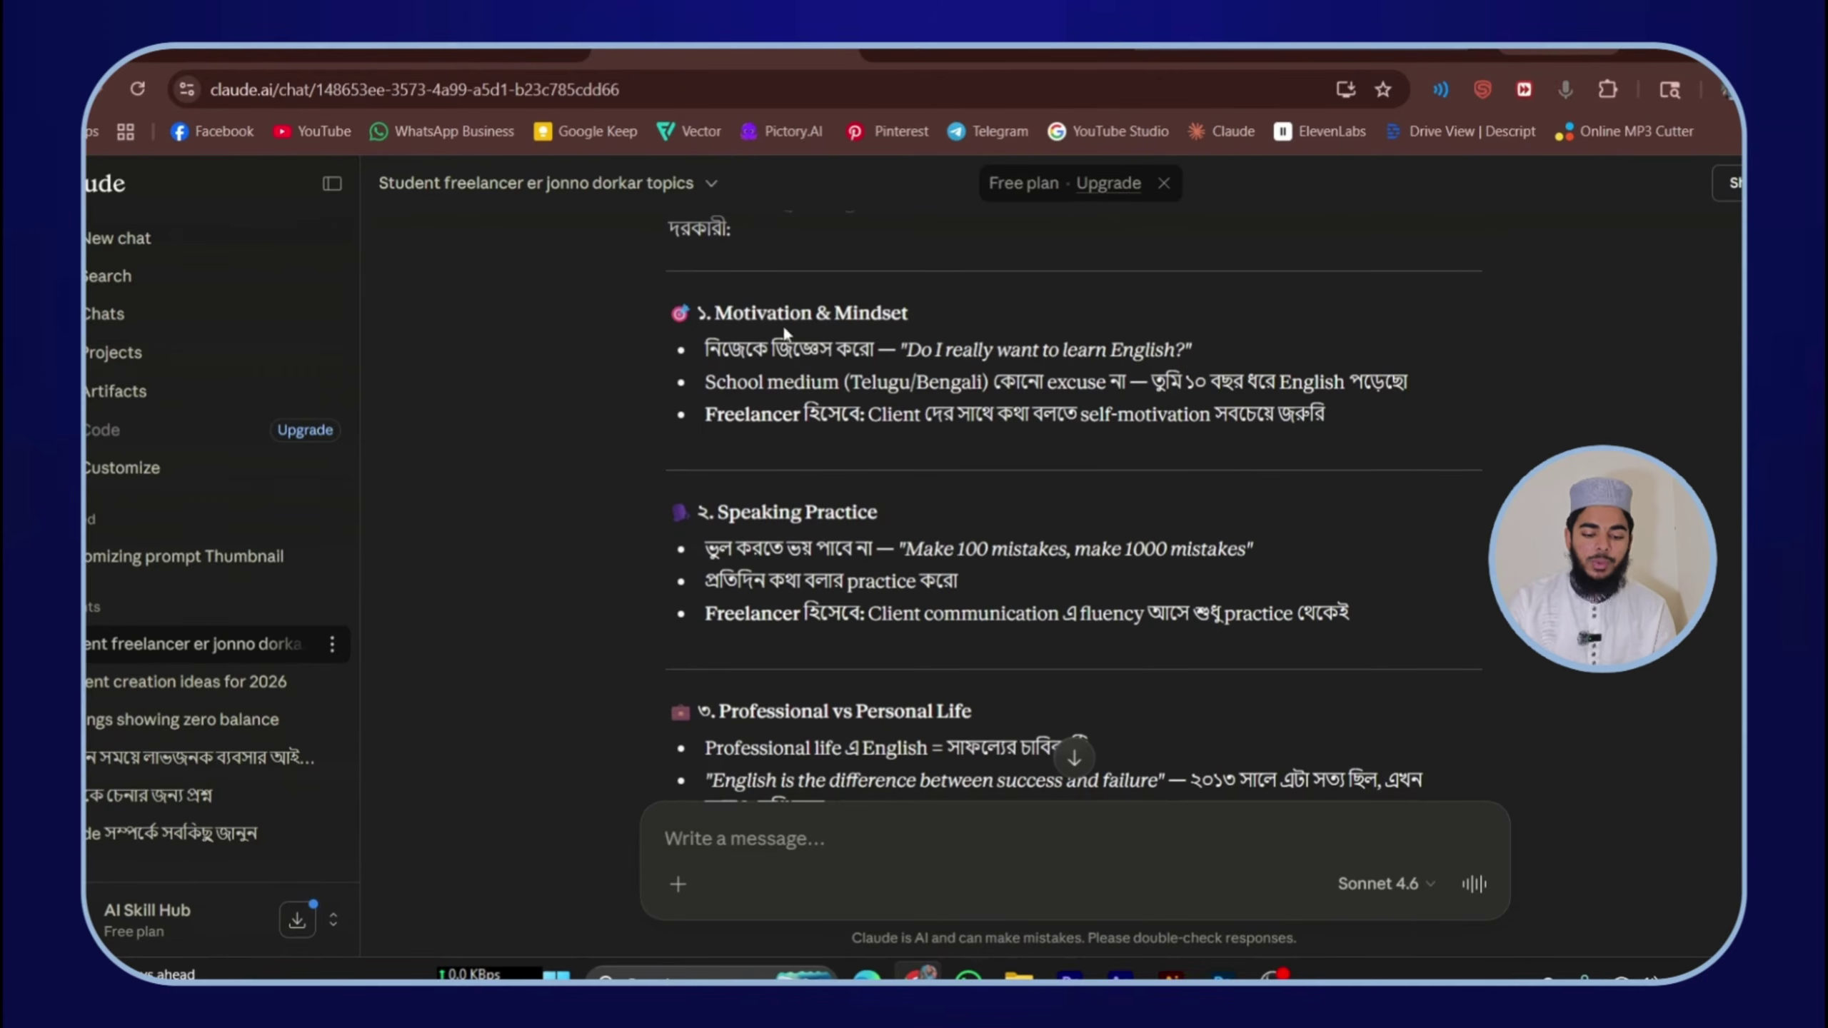
pyautogui.scroll(4, 1109, 508)
pyautogui.scroll(-10, 1105, 497)
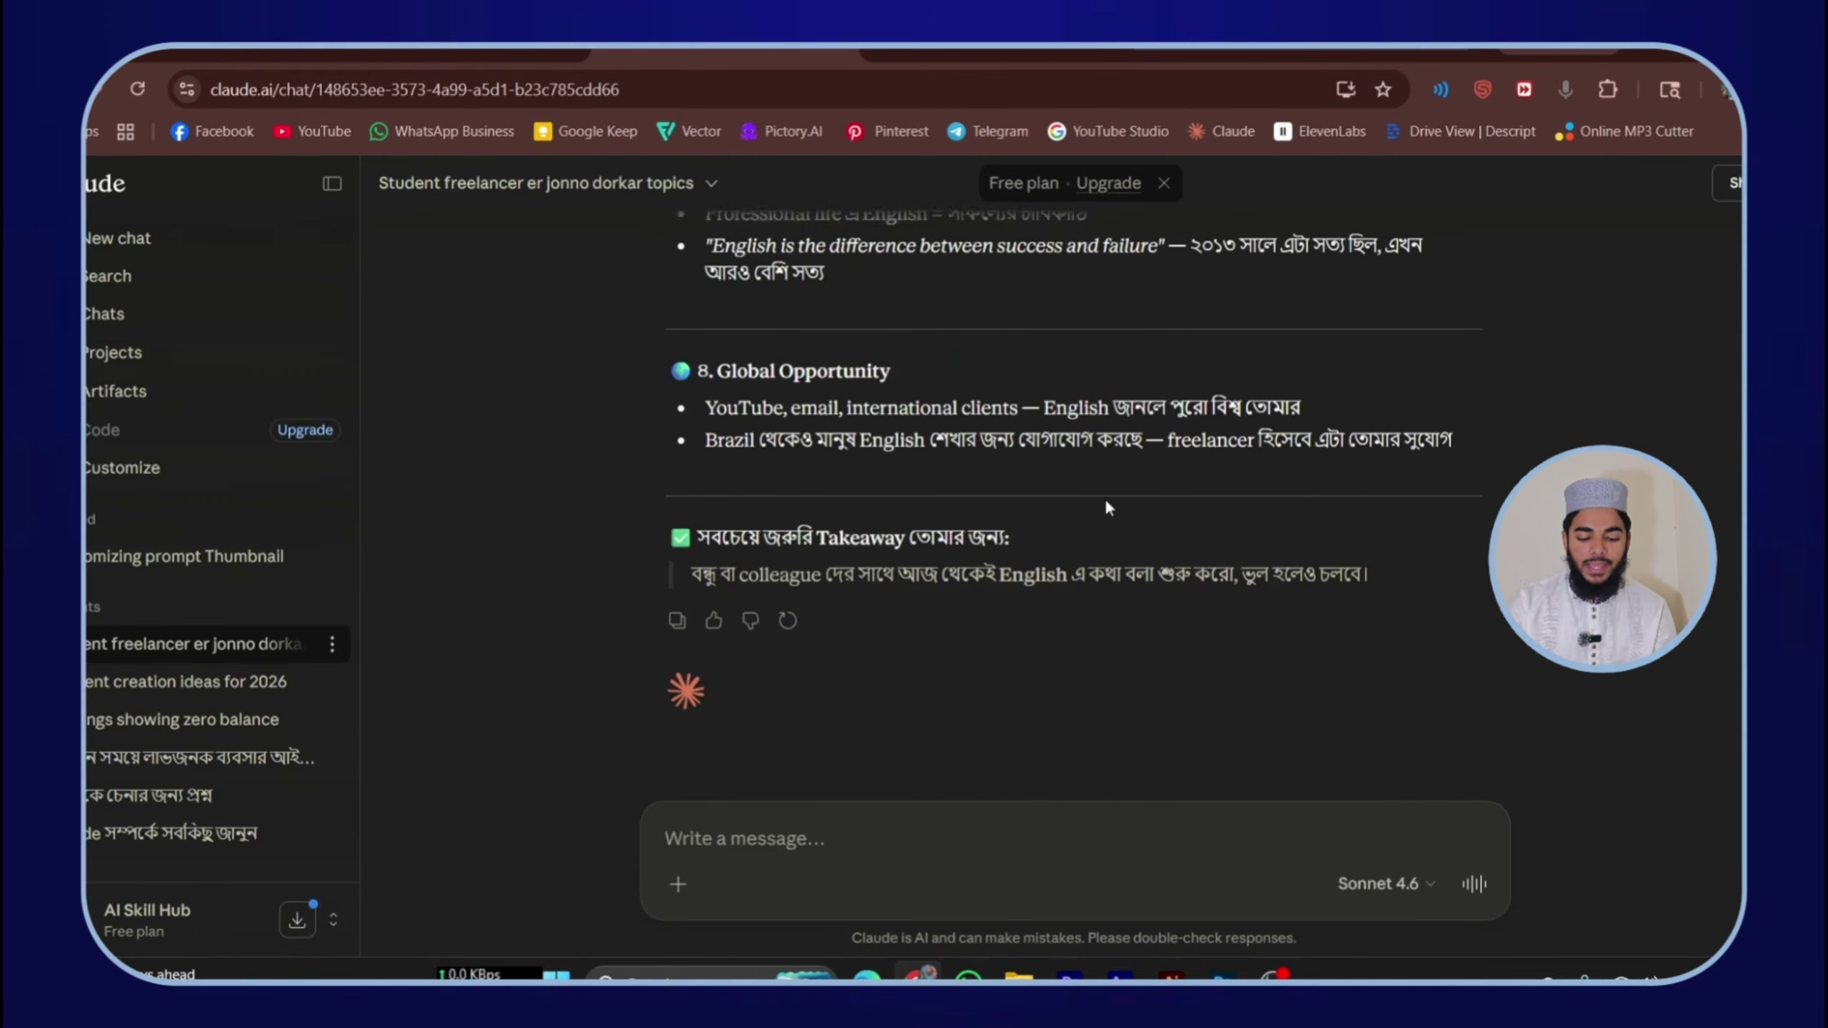
pyautogui.scroll(3, 834, 460)
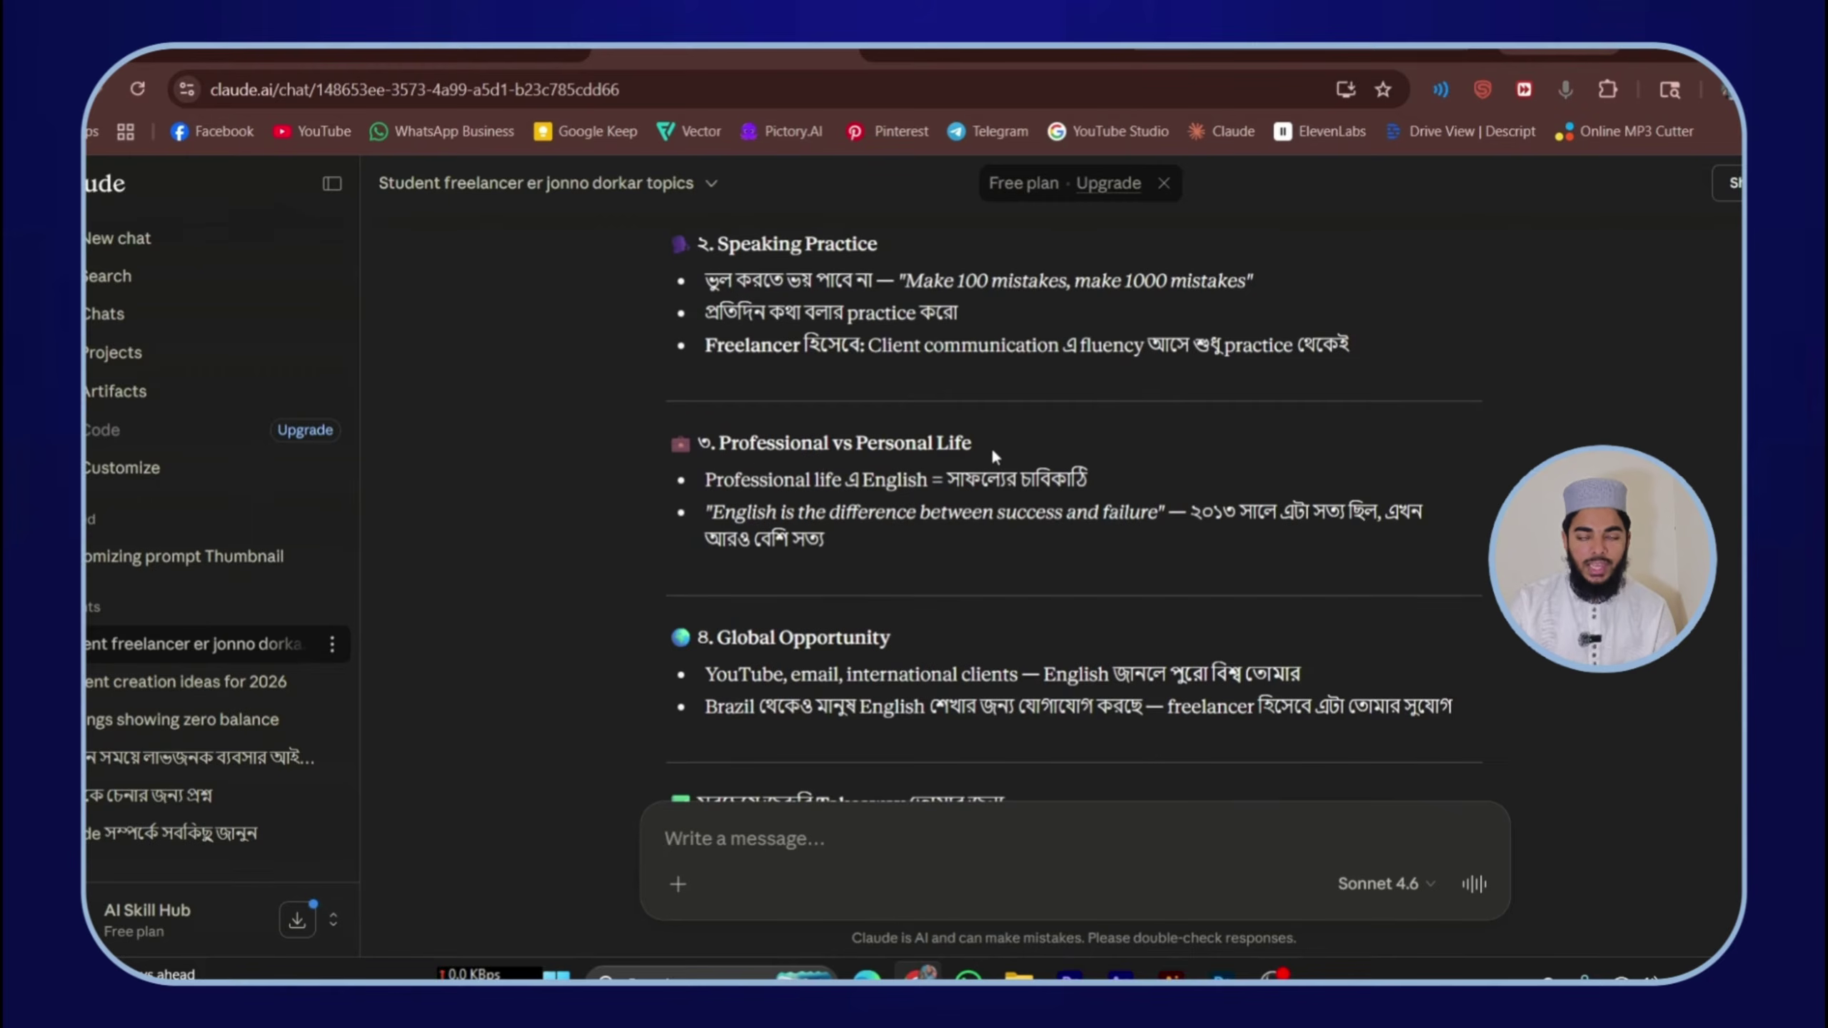
pyautogui.scroll(4, 991, 455)
pyautogui.scroll(-8, 1080, 504)
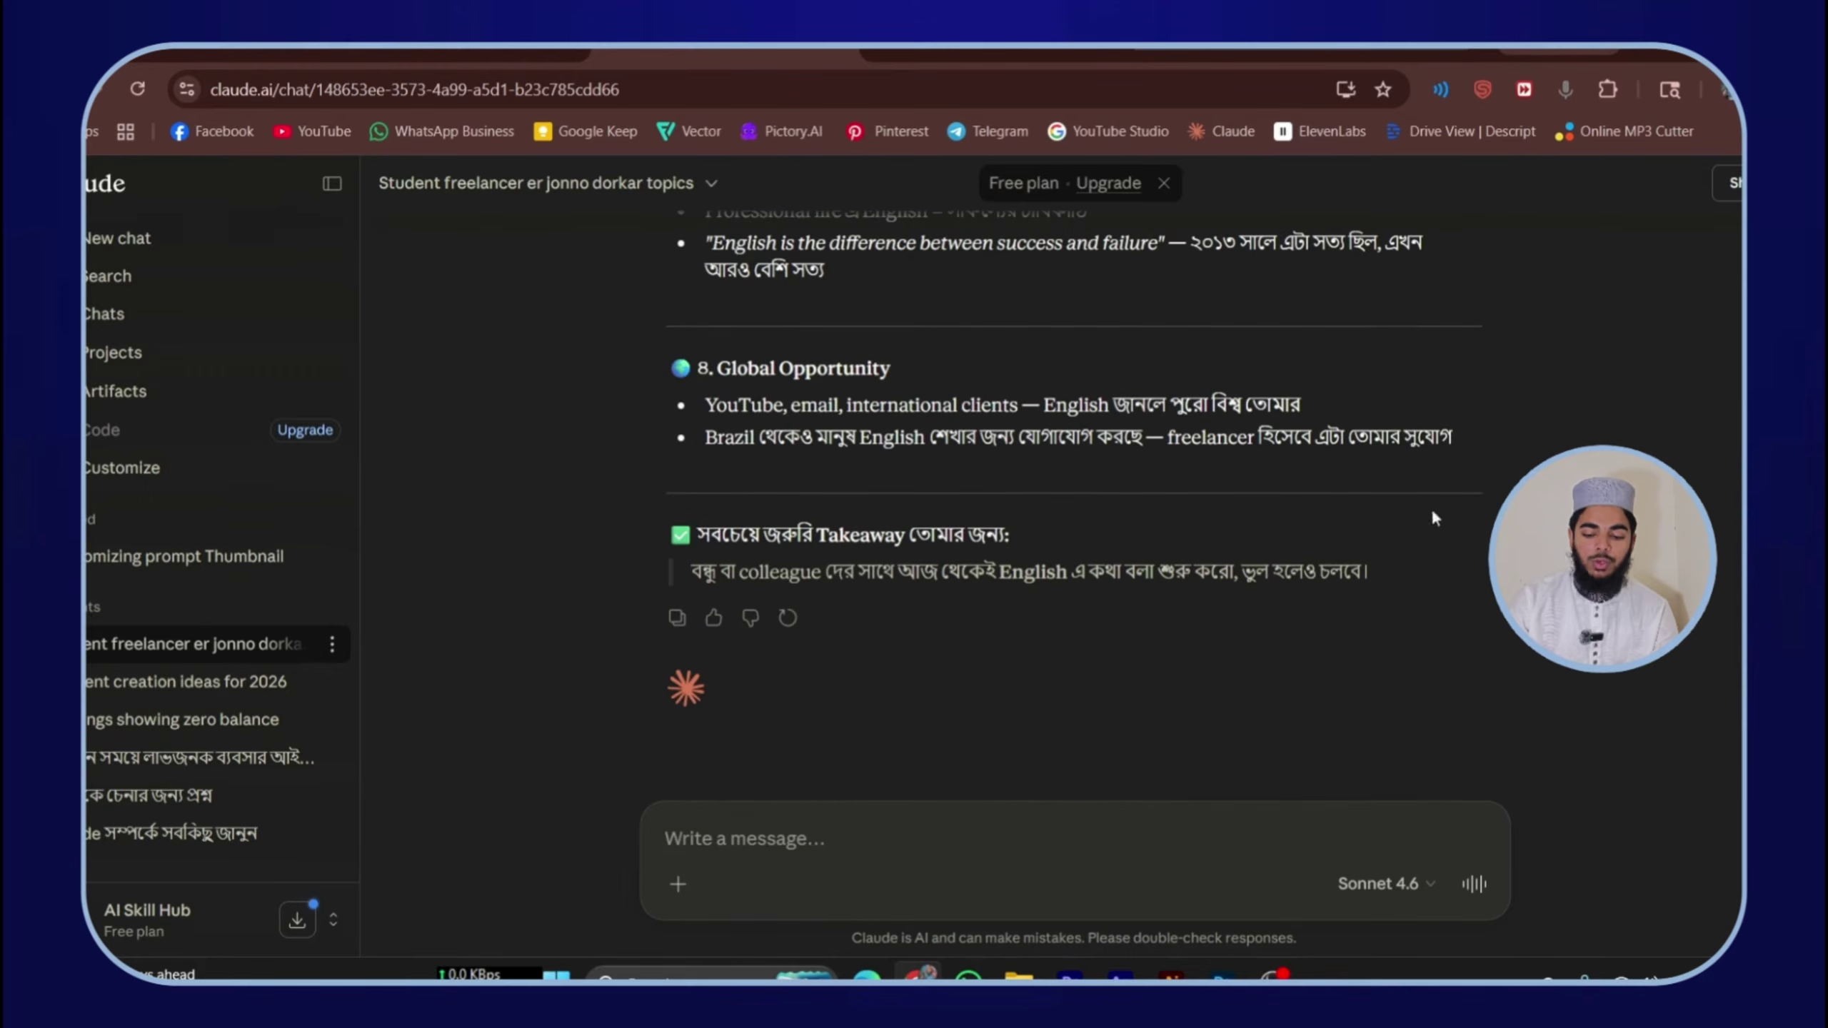
pyautogui.moveTo(1451, 437); pyautogui.dragTo(704, 714)
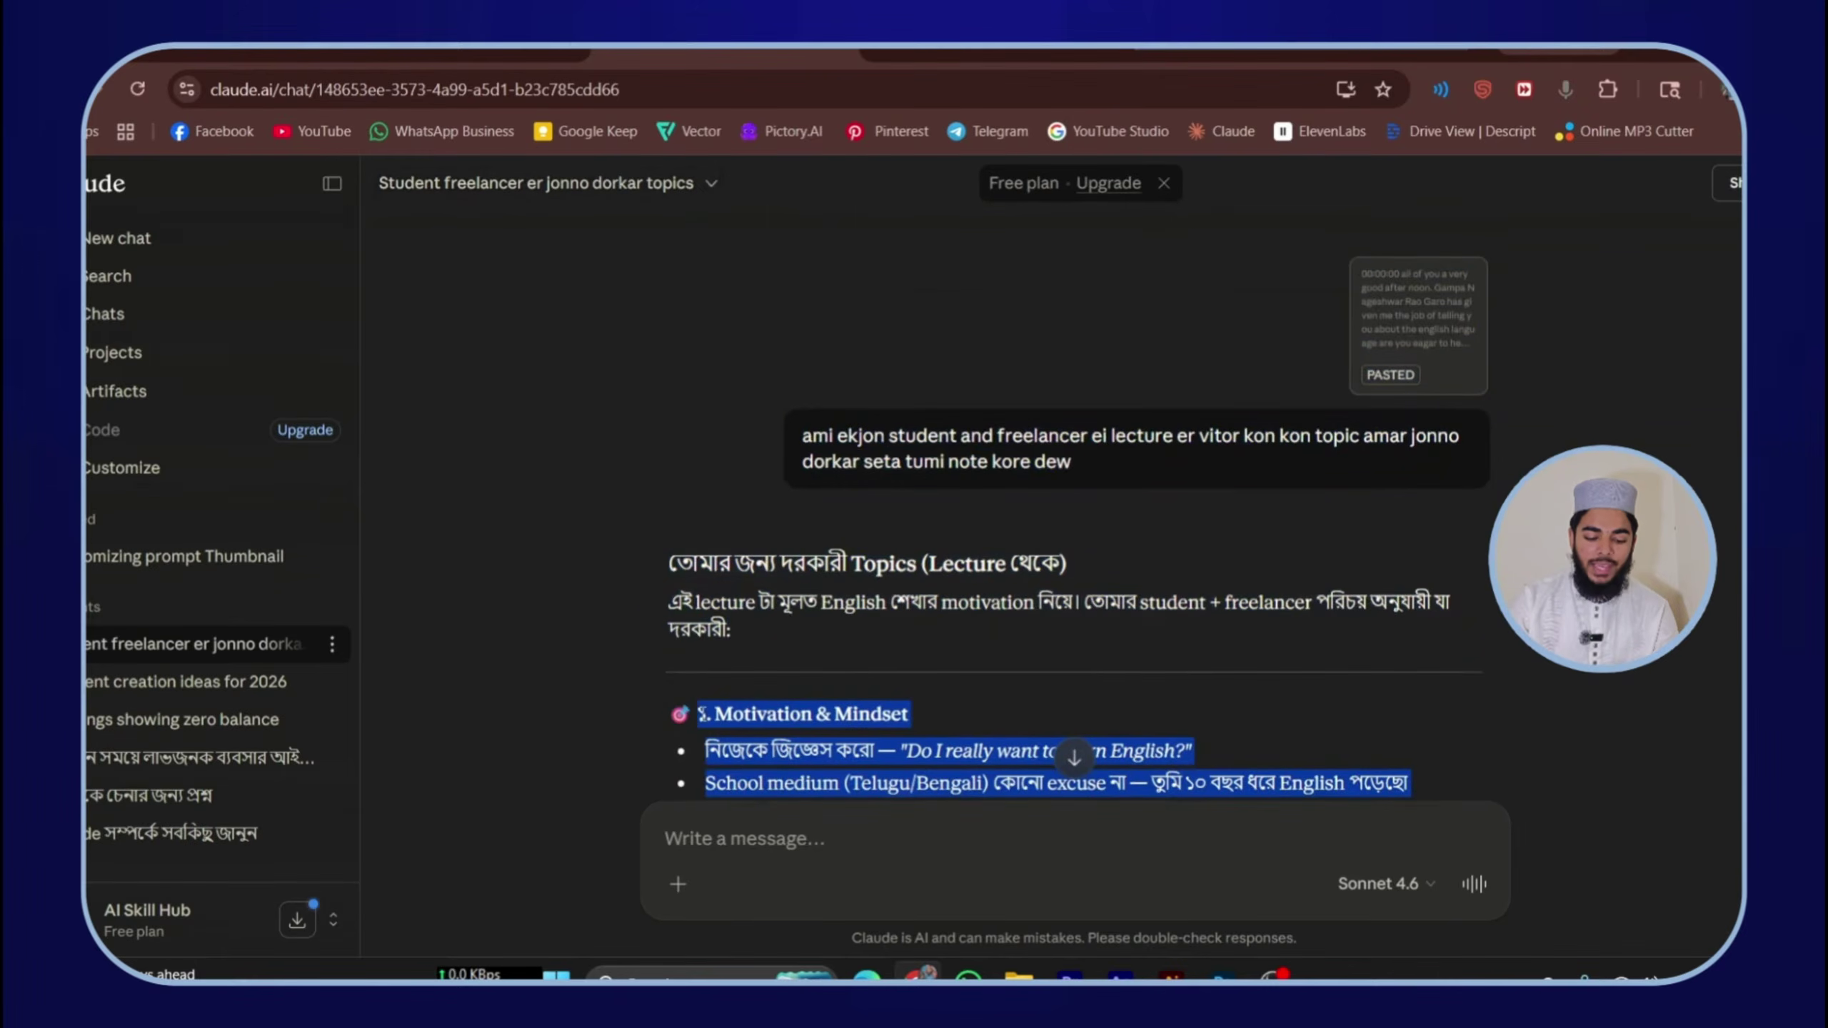
pyautogui.scroll(-5, 876, 677)
pyautogui.click(965, 525)
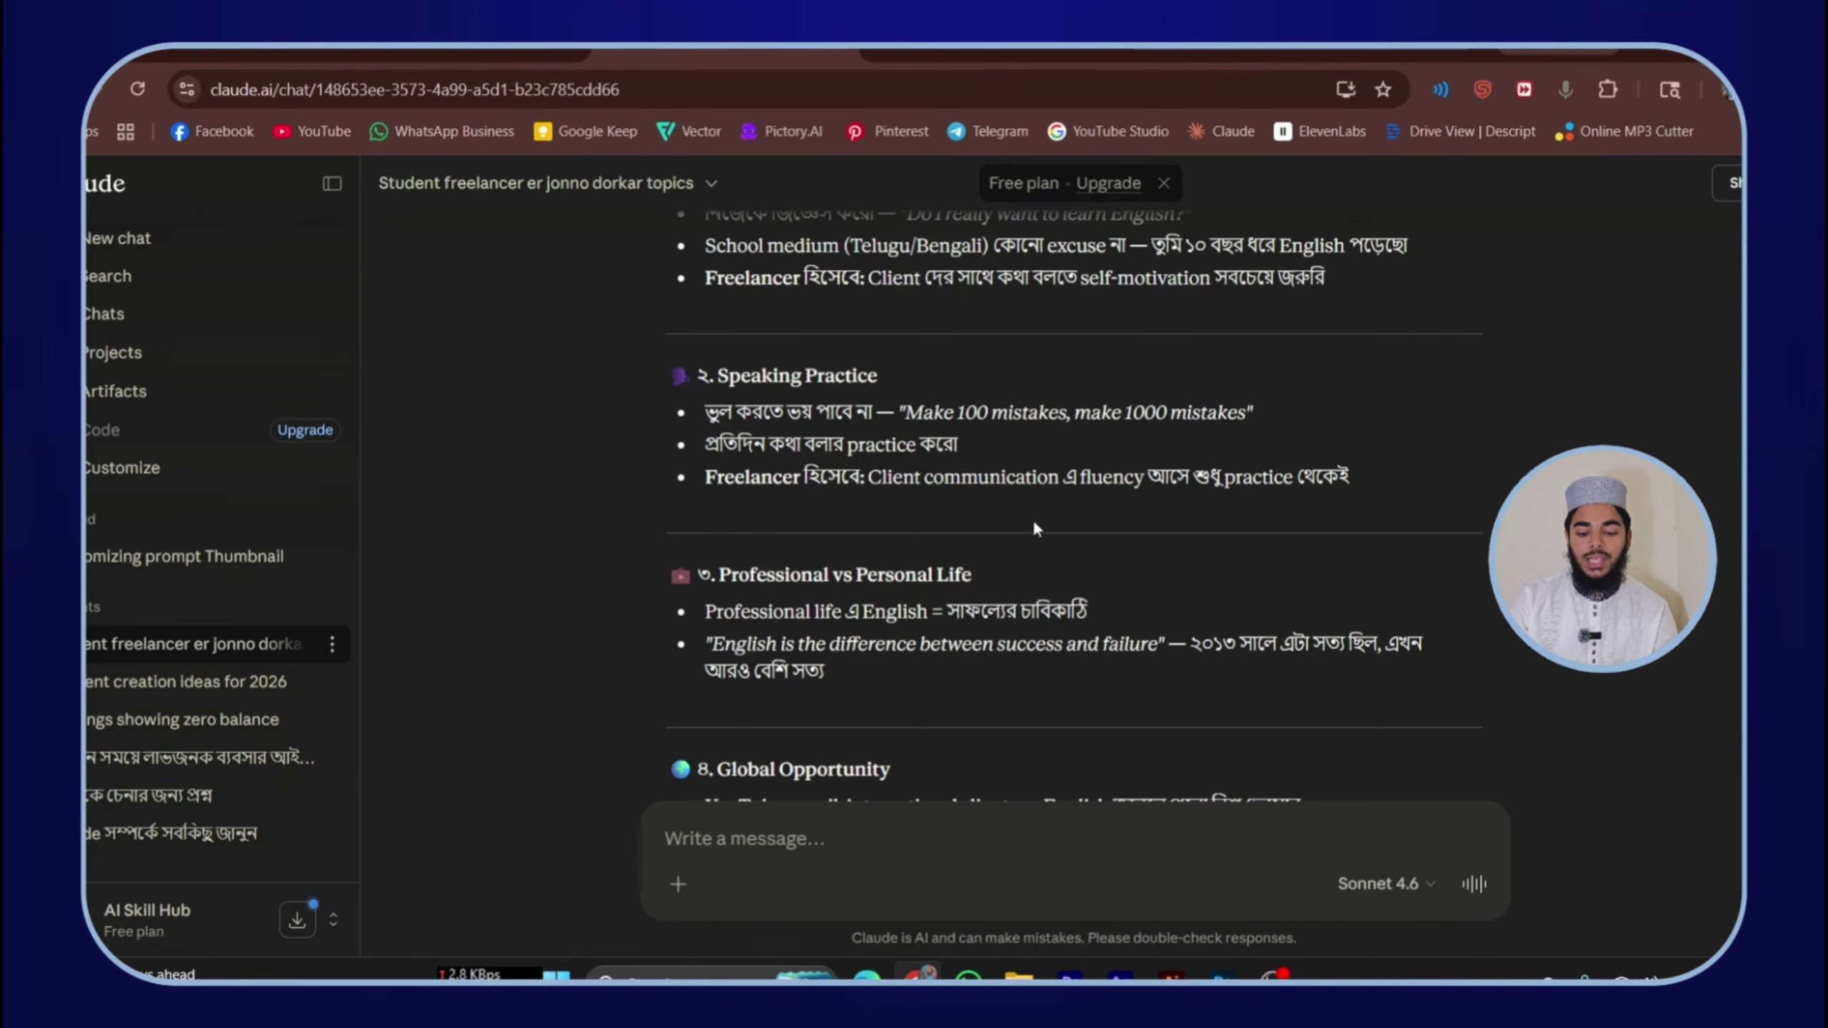
pyautogui.scroll(8, 940, 513)
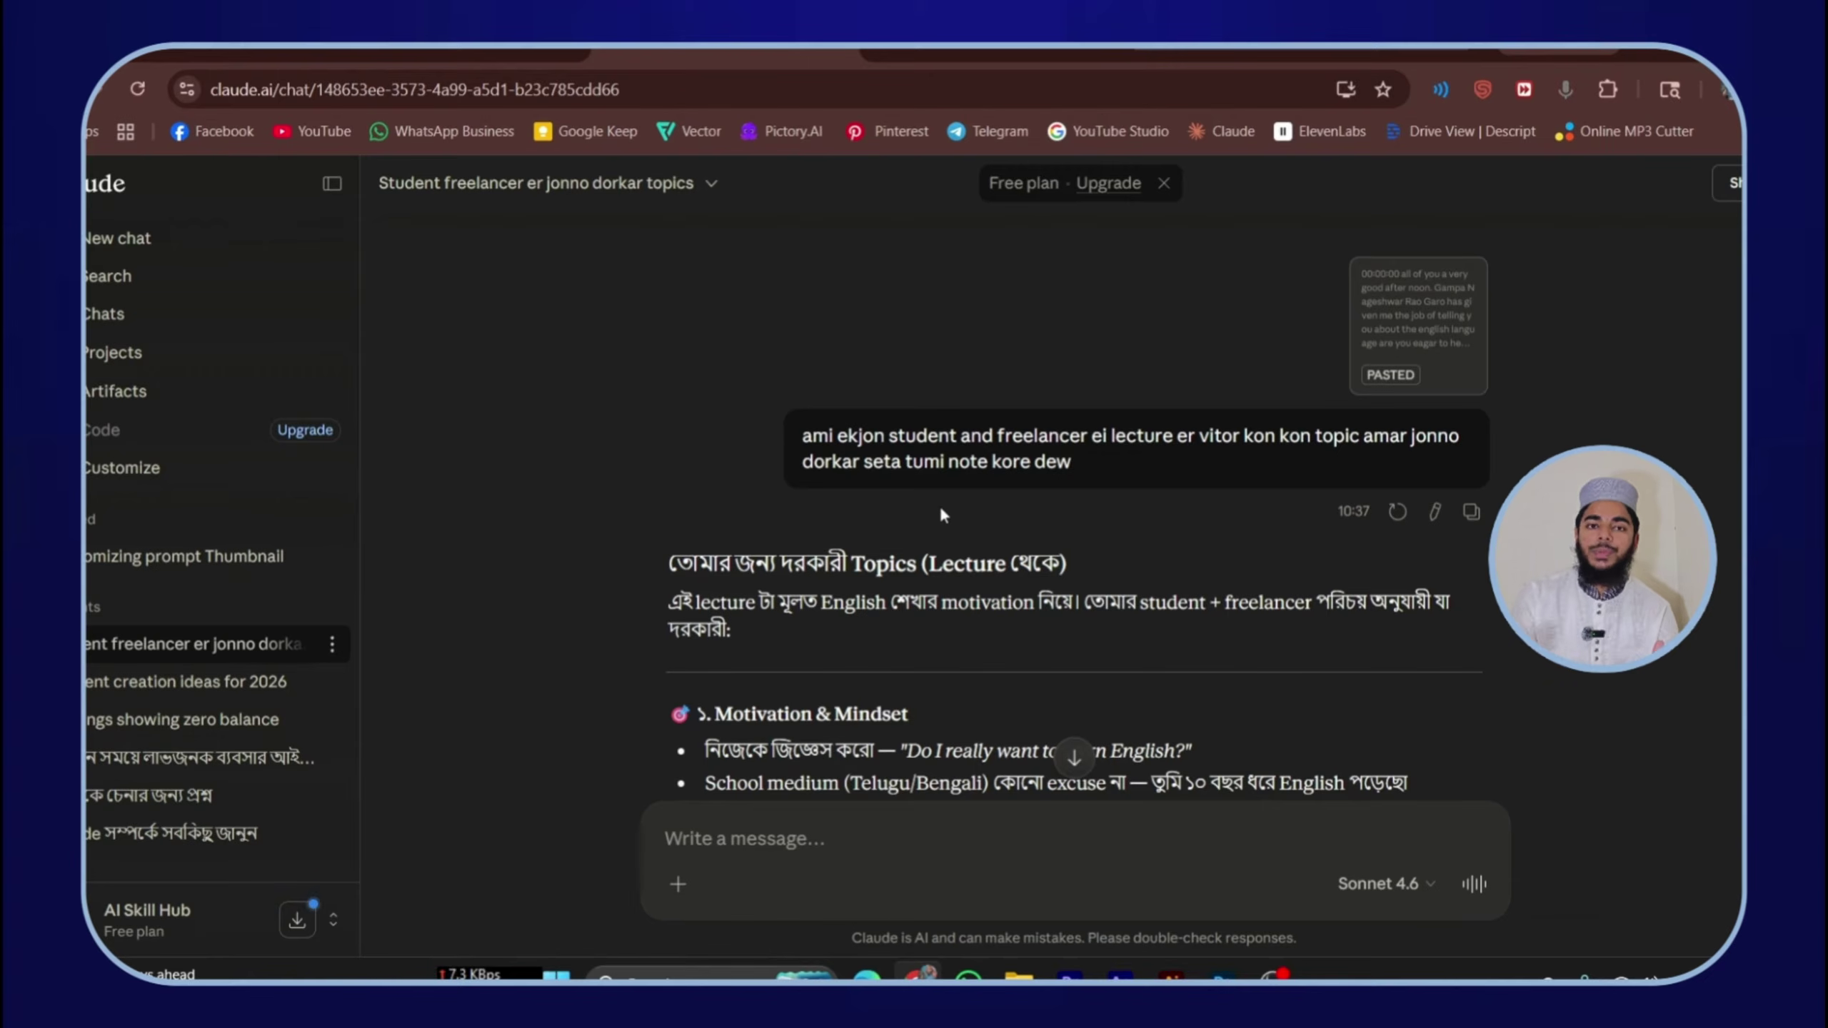
pyautogui.scroll(-4, 931, 499)
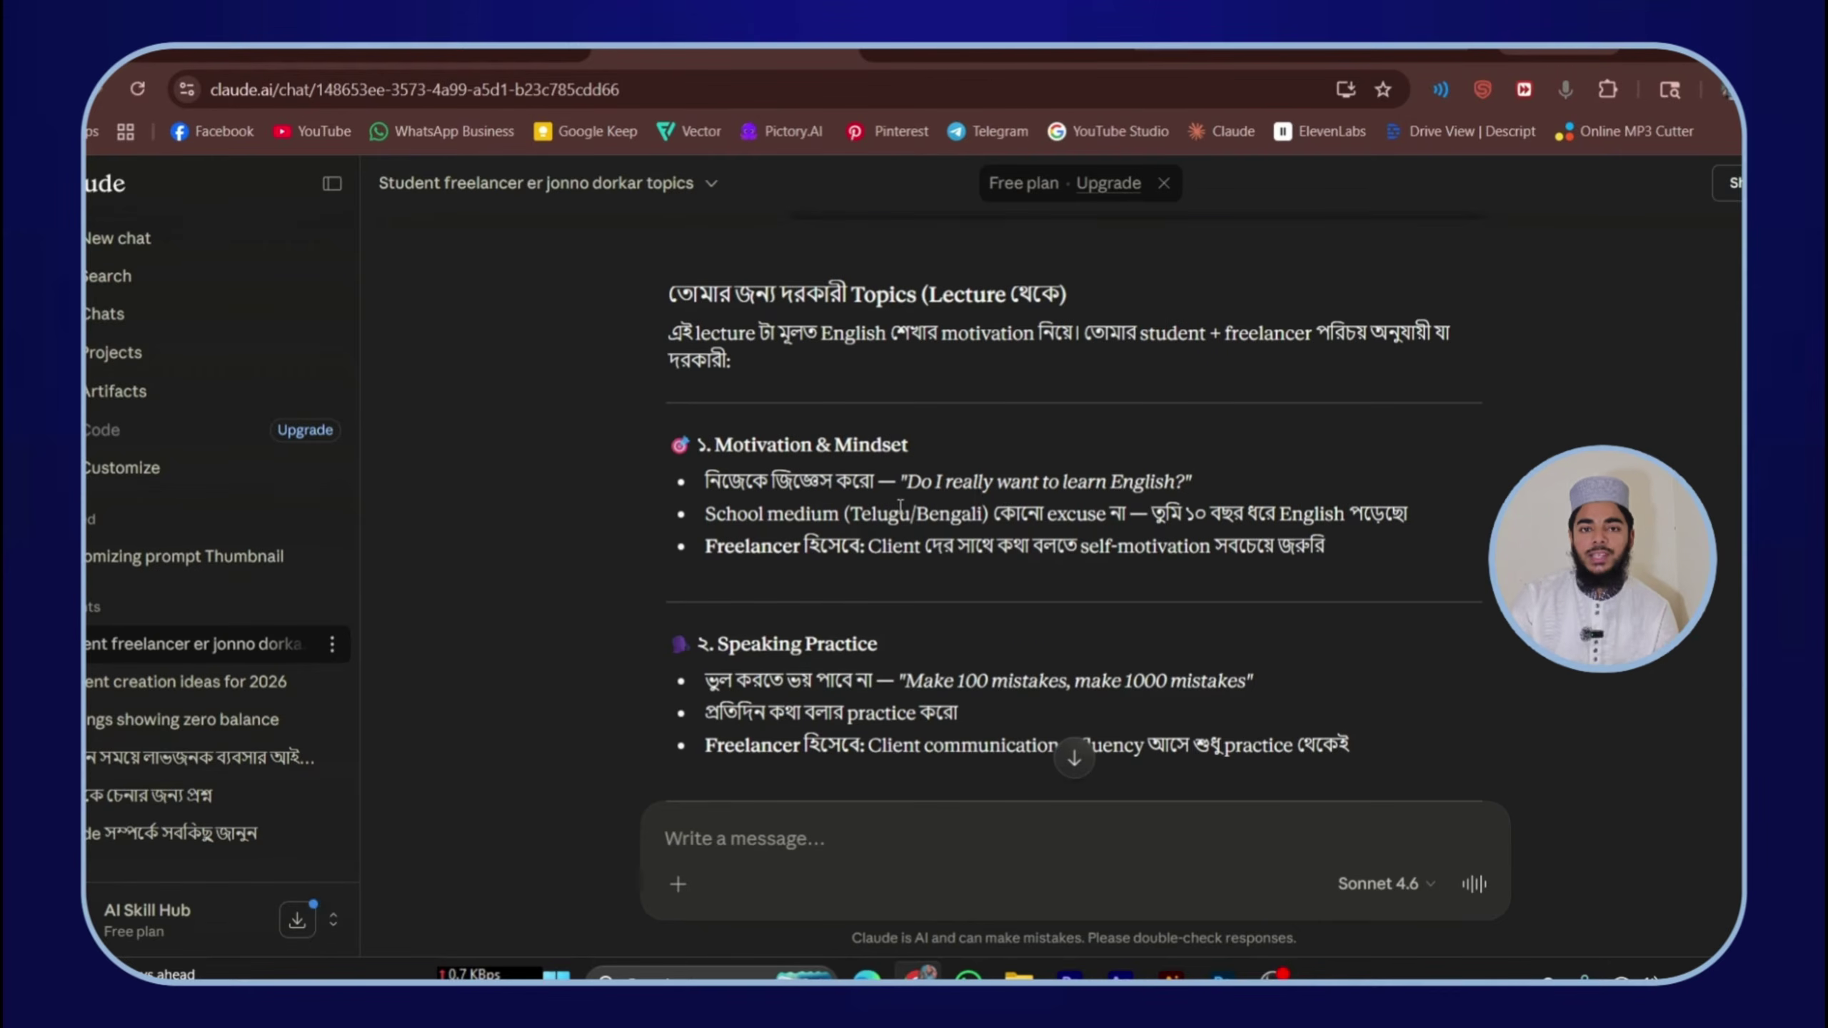
pyautogui.scroll(-20, 877, 589)
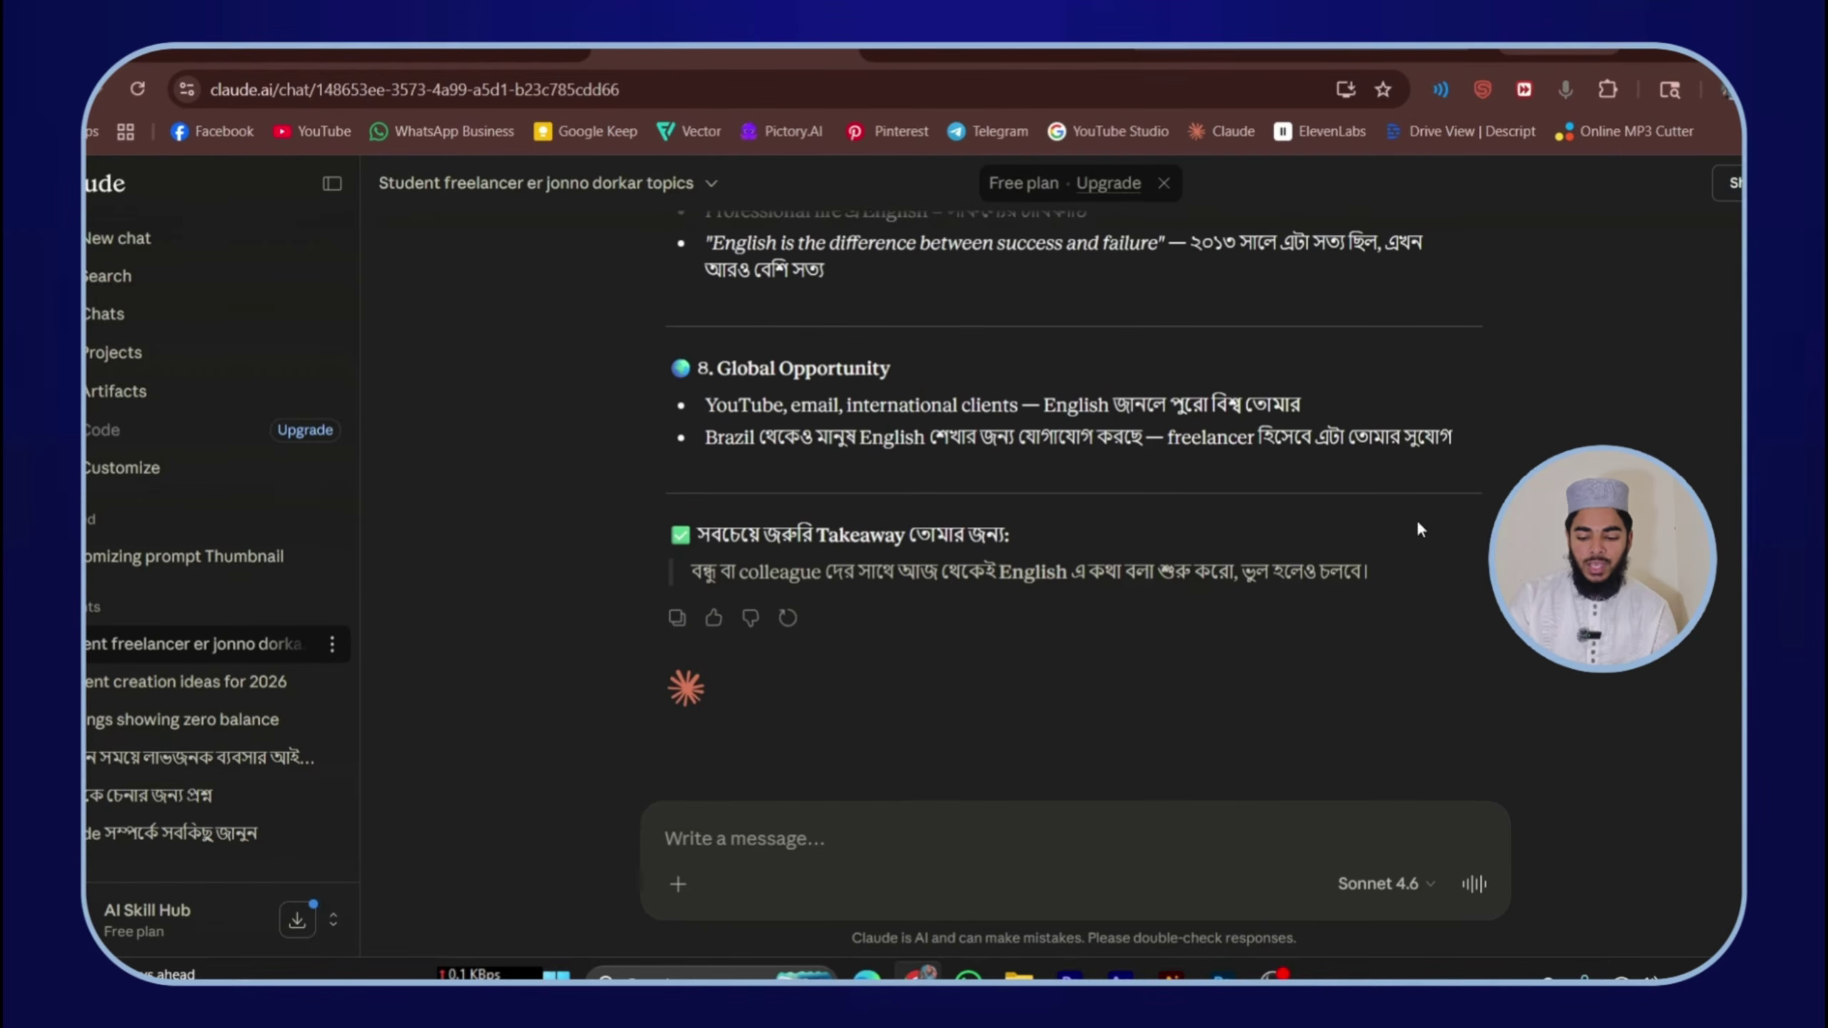
pyautogui.moveTo(1451, 437); pyautogui.dragTo(743, 683)
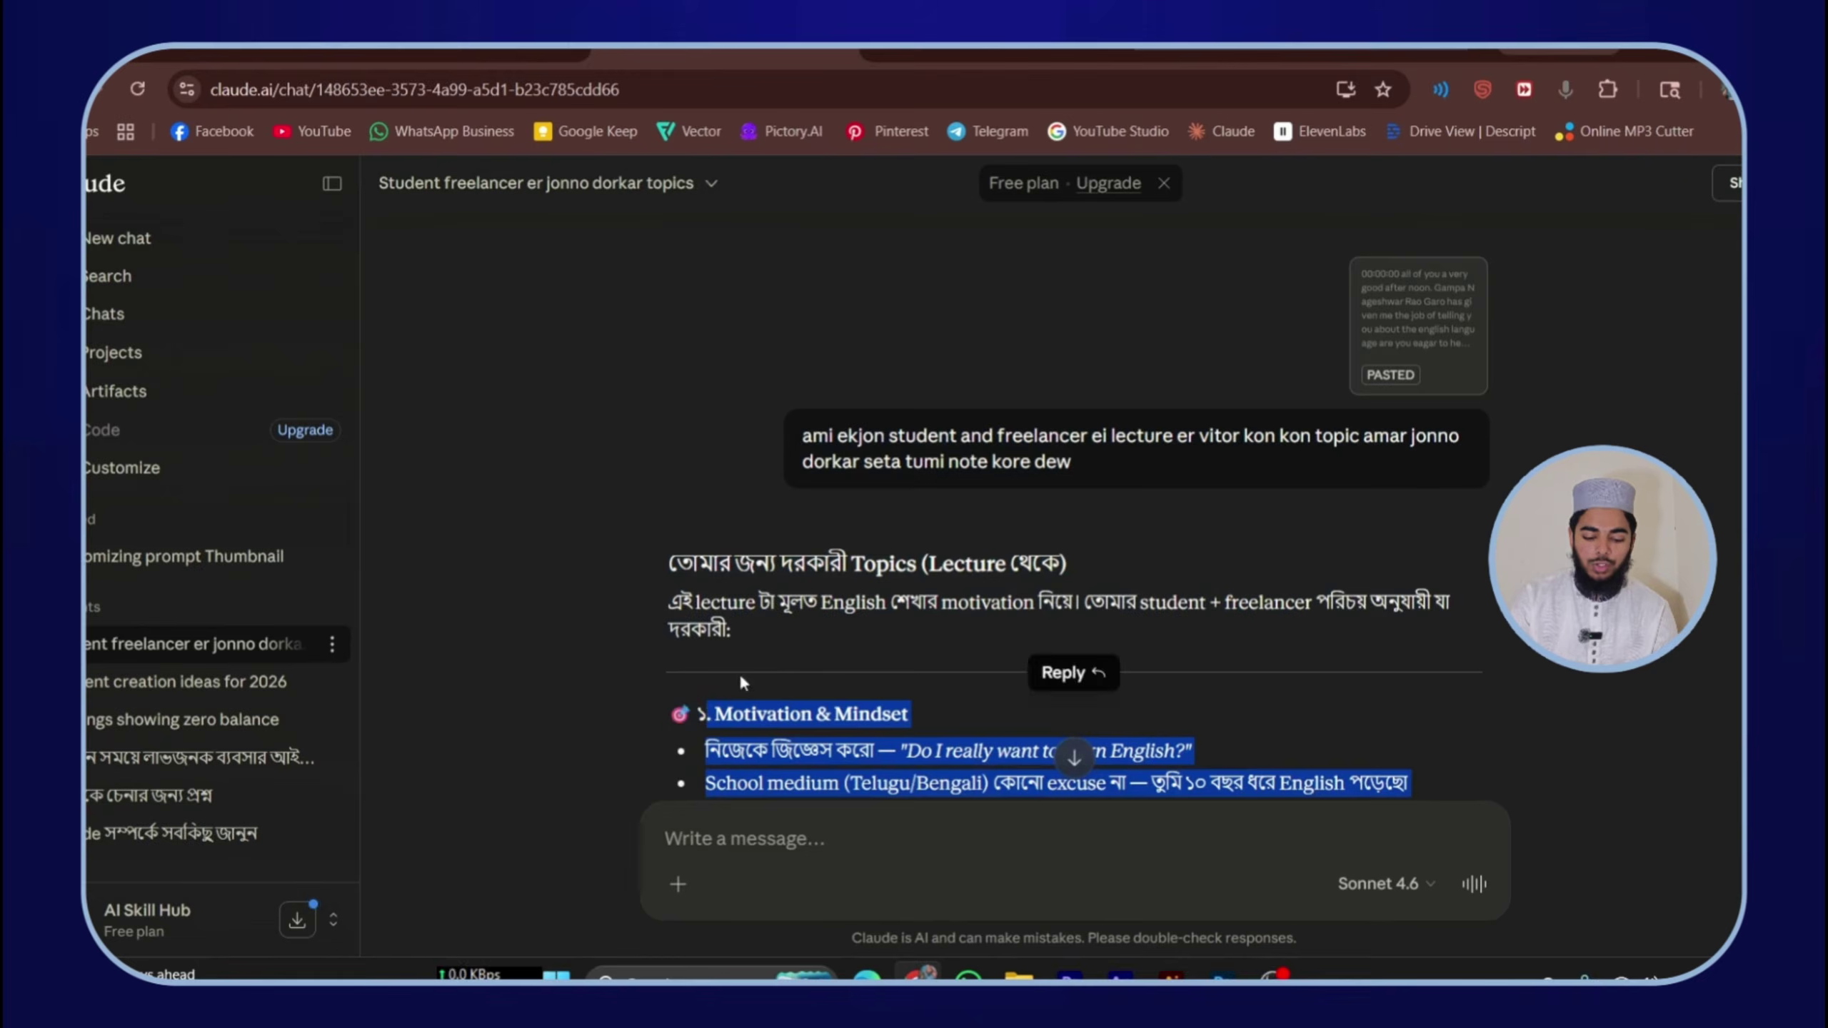
pyautogui.scroll(-20, 1087, 646)
pyautogui.click(1107, 474)
pyautogui.scroll(20, 1107, 475)
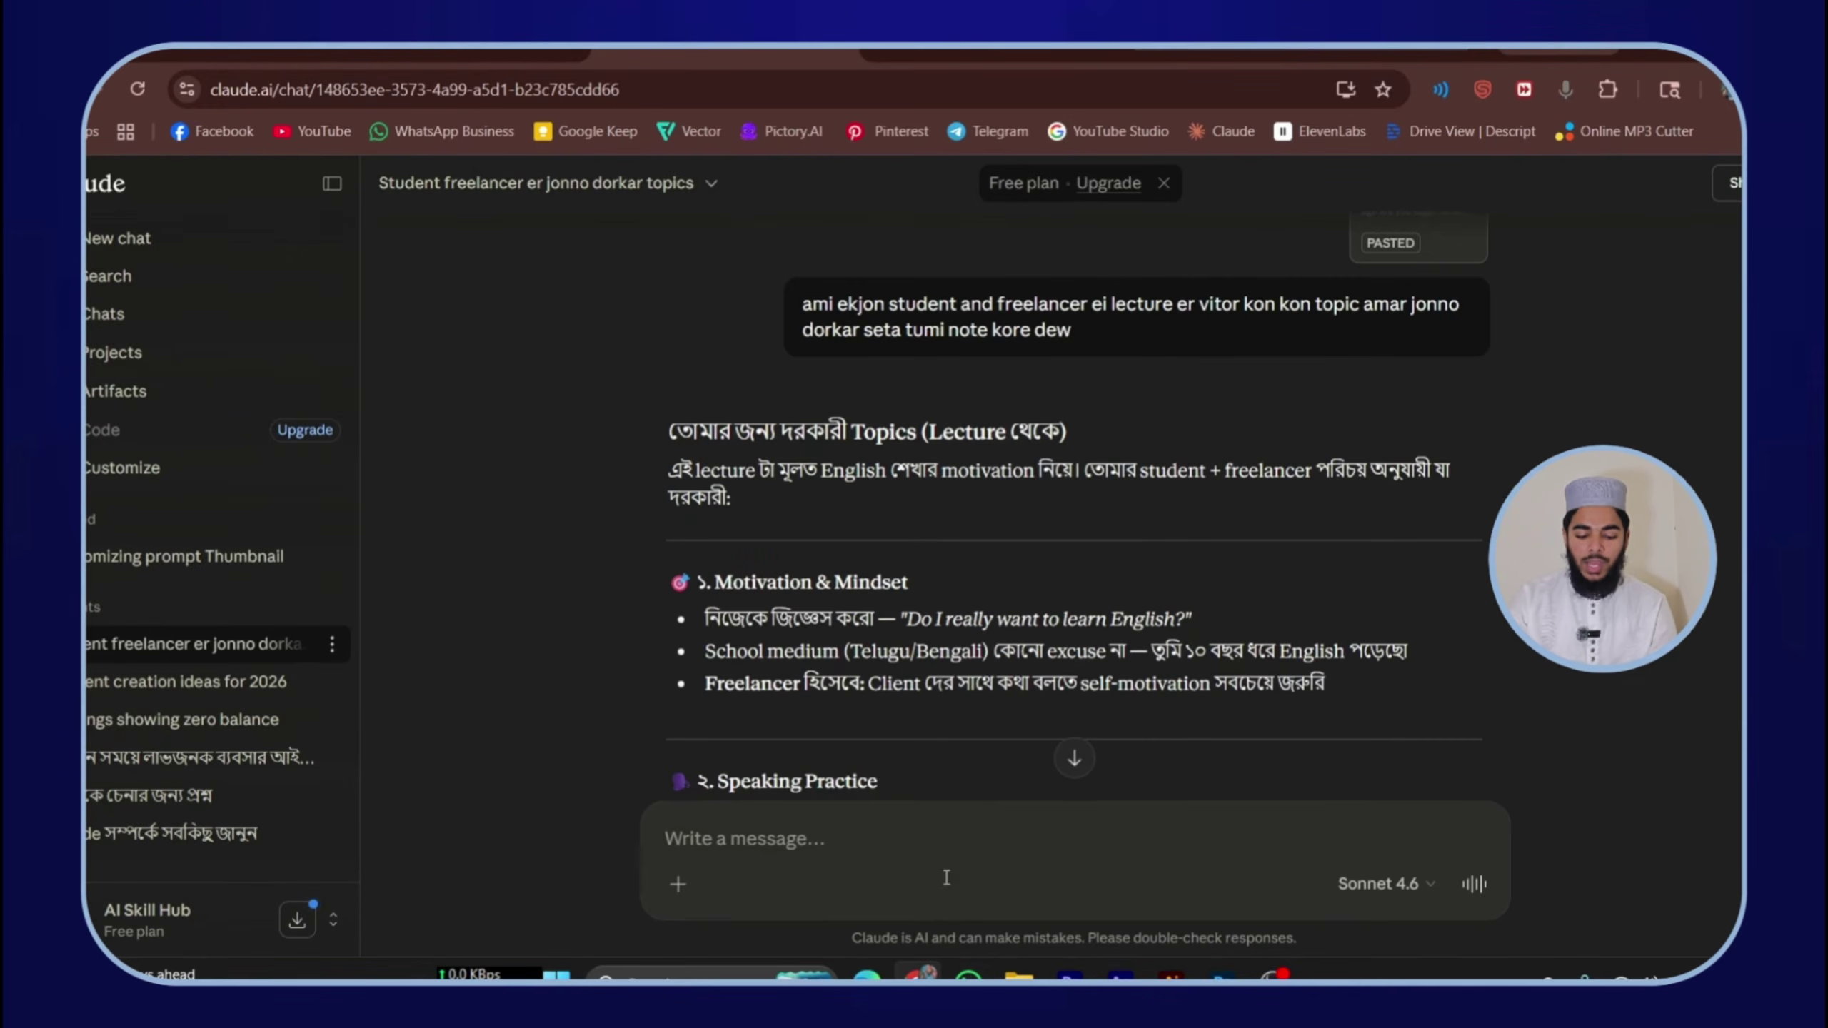
# Request a PDF of the notes with the message "tumi etar ekta pdf dew" and look through the resulting document
pyautogui.click(924, 829)
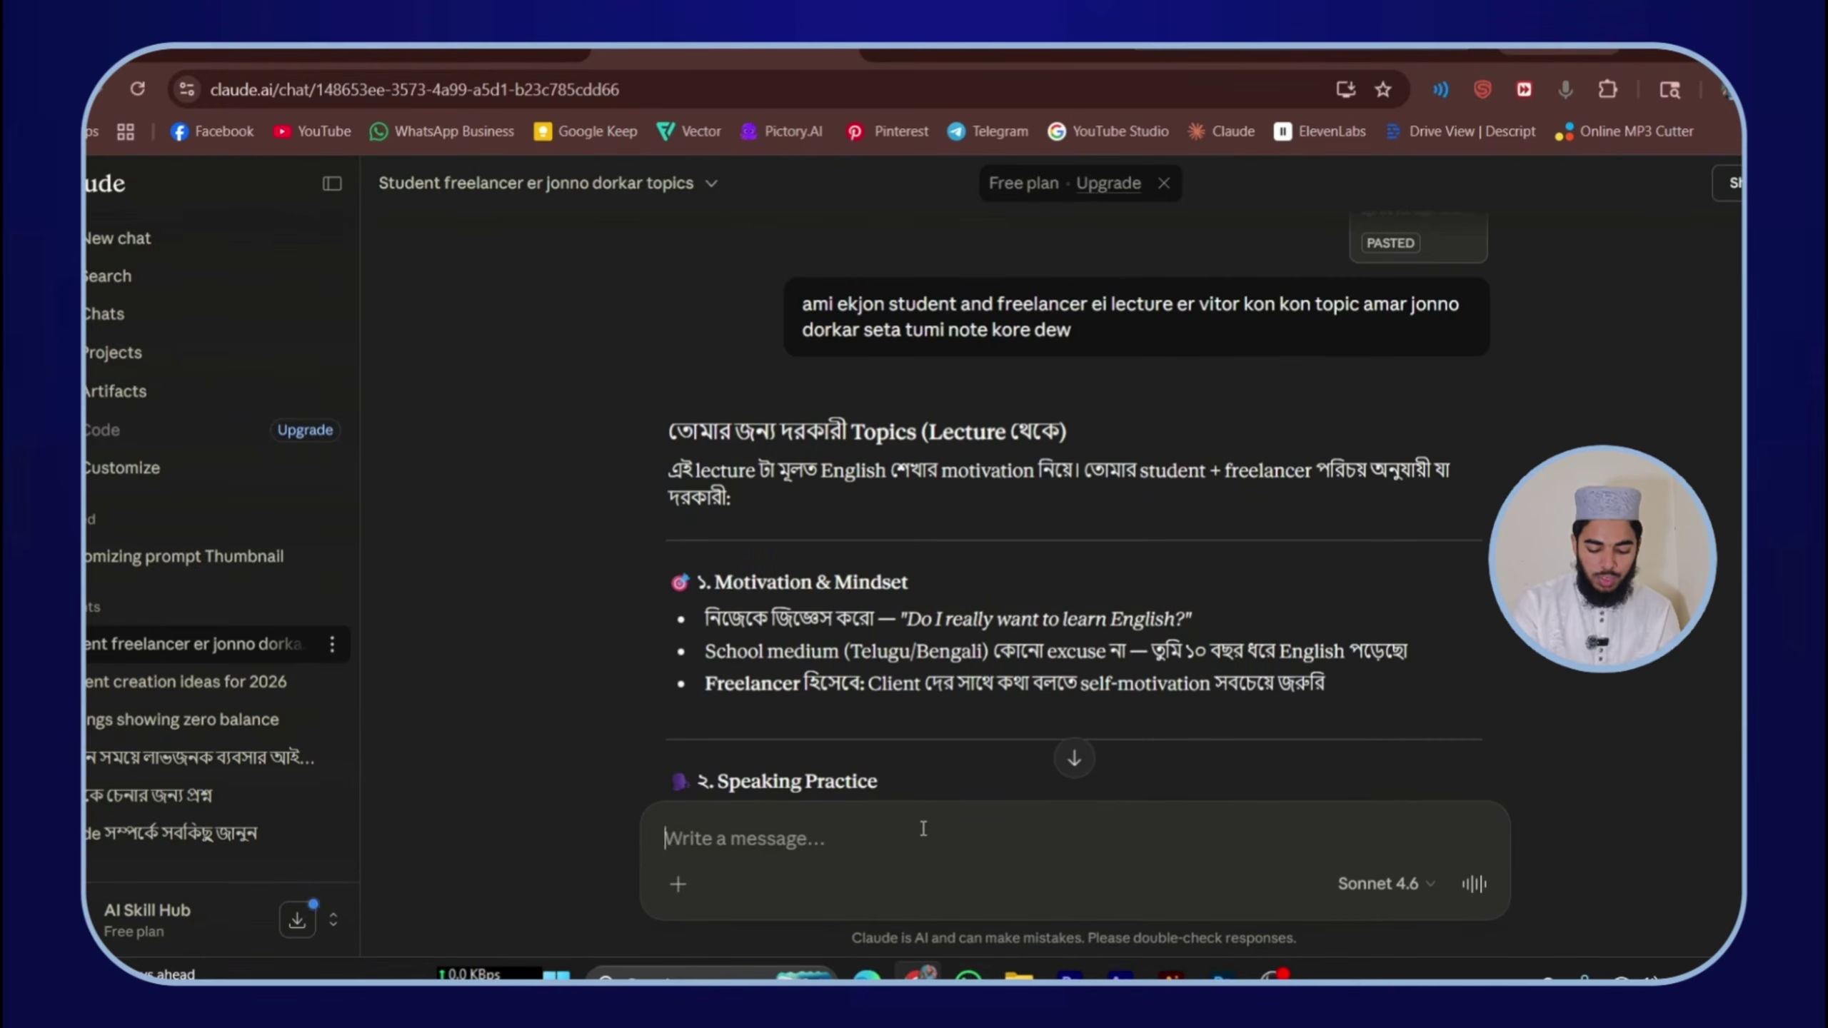
pyautogui.write('tumi etar ekta p')
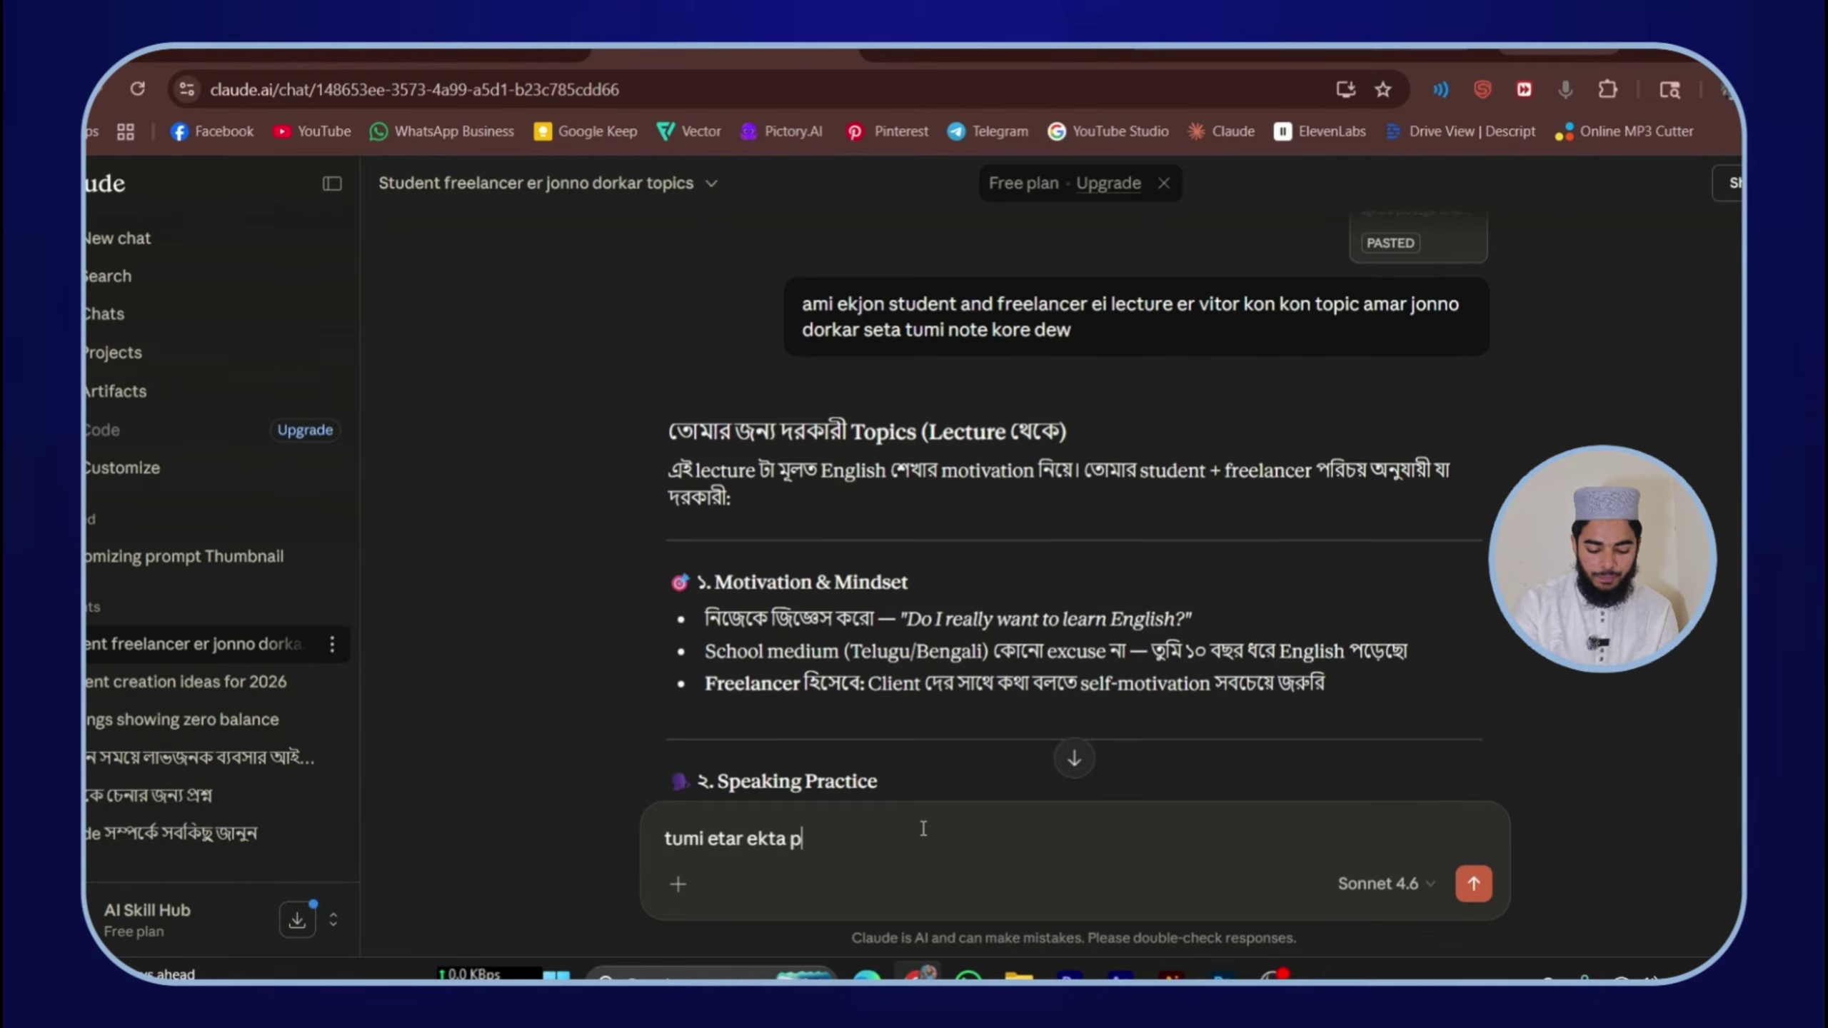
pyautogui.write('df dew')
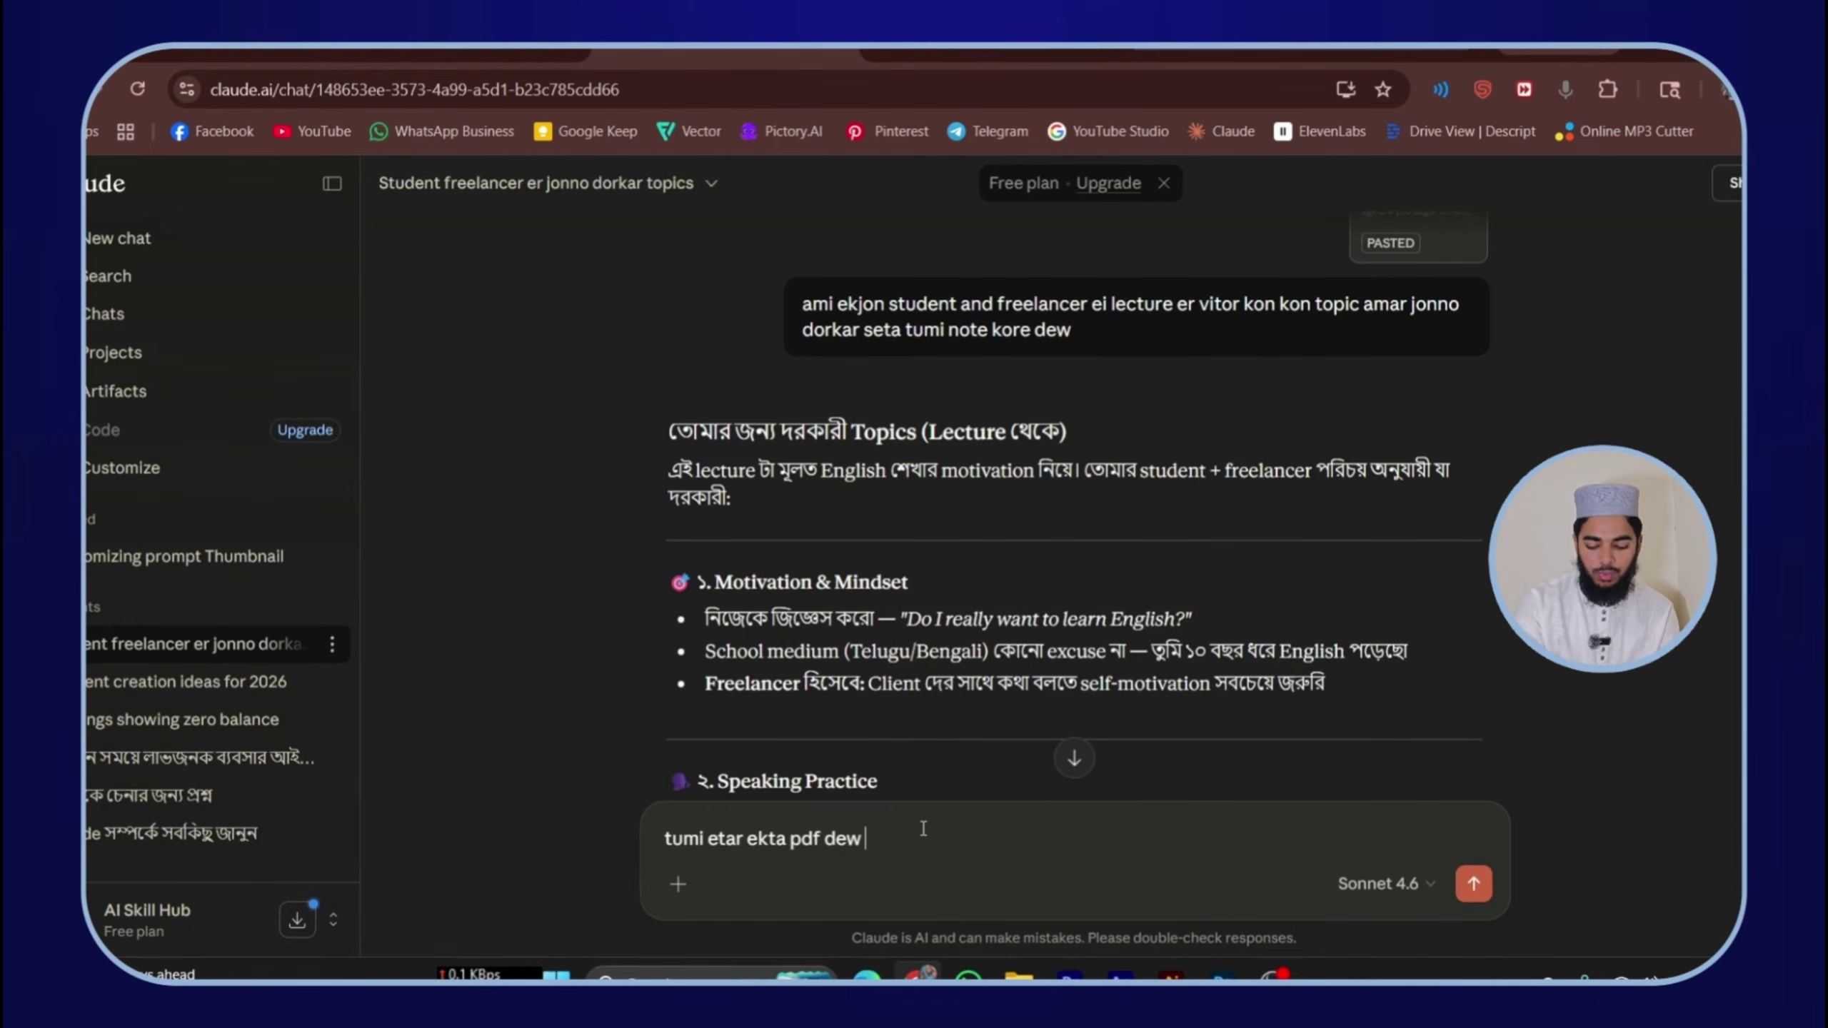
pyautogui.press('Return')
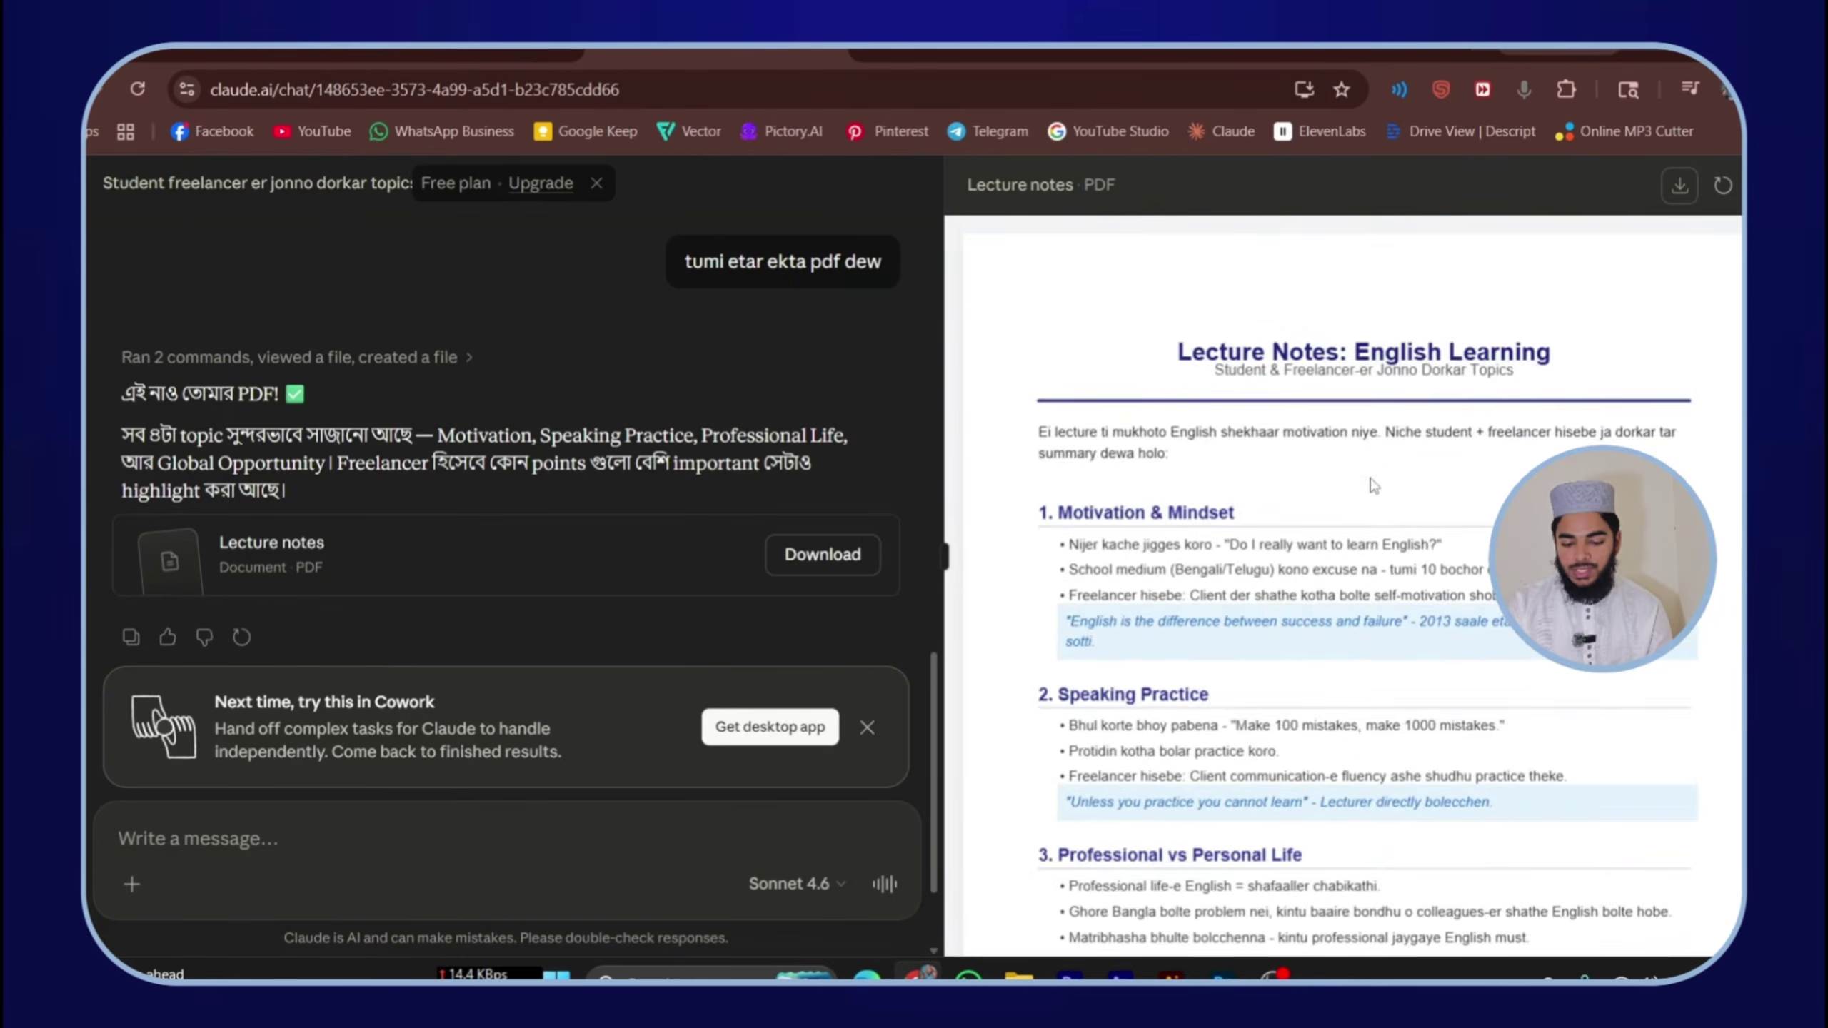
pyautogui.scroll(-5, 1373, 486)
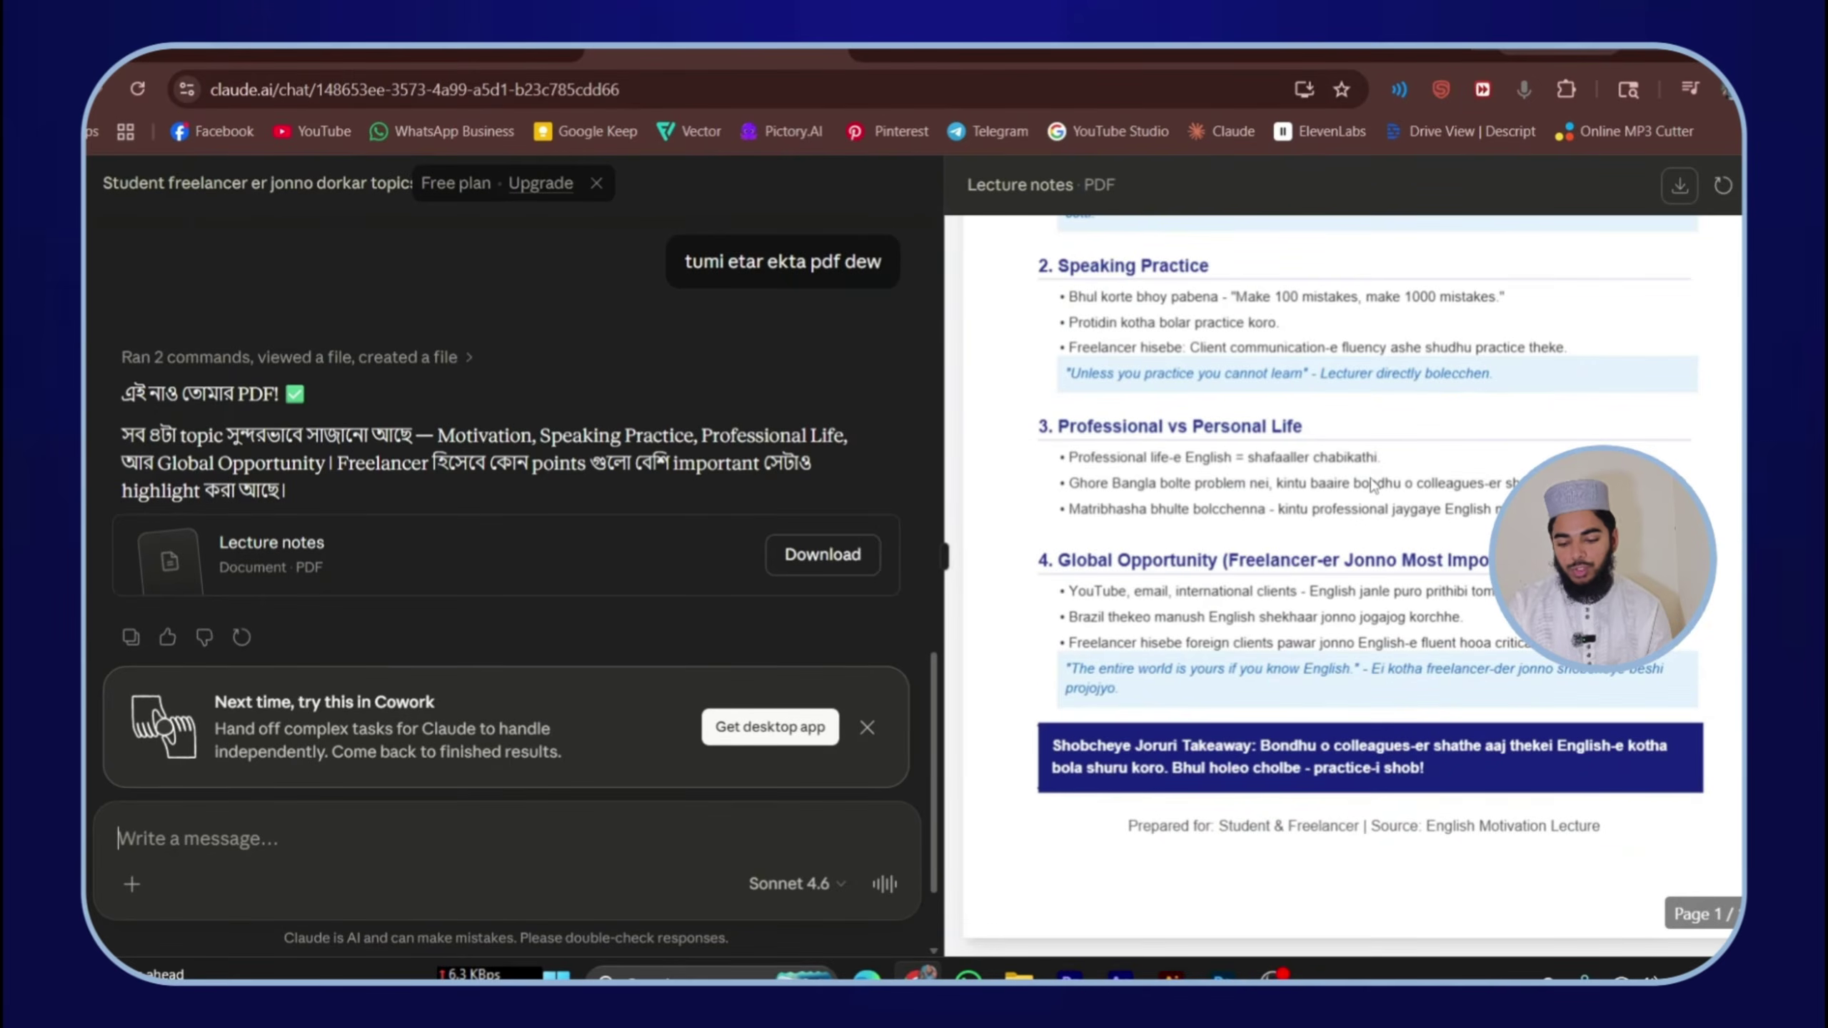
pyautogui.scroll(5, 1372, 486)
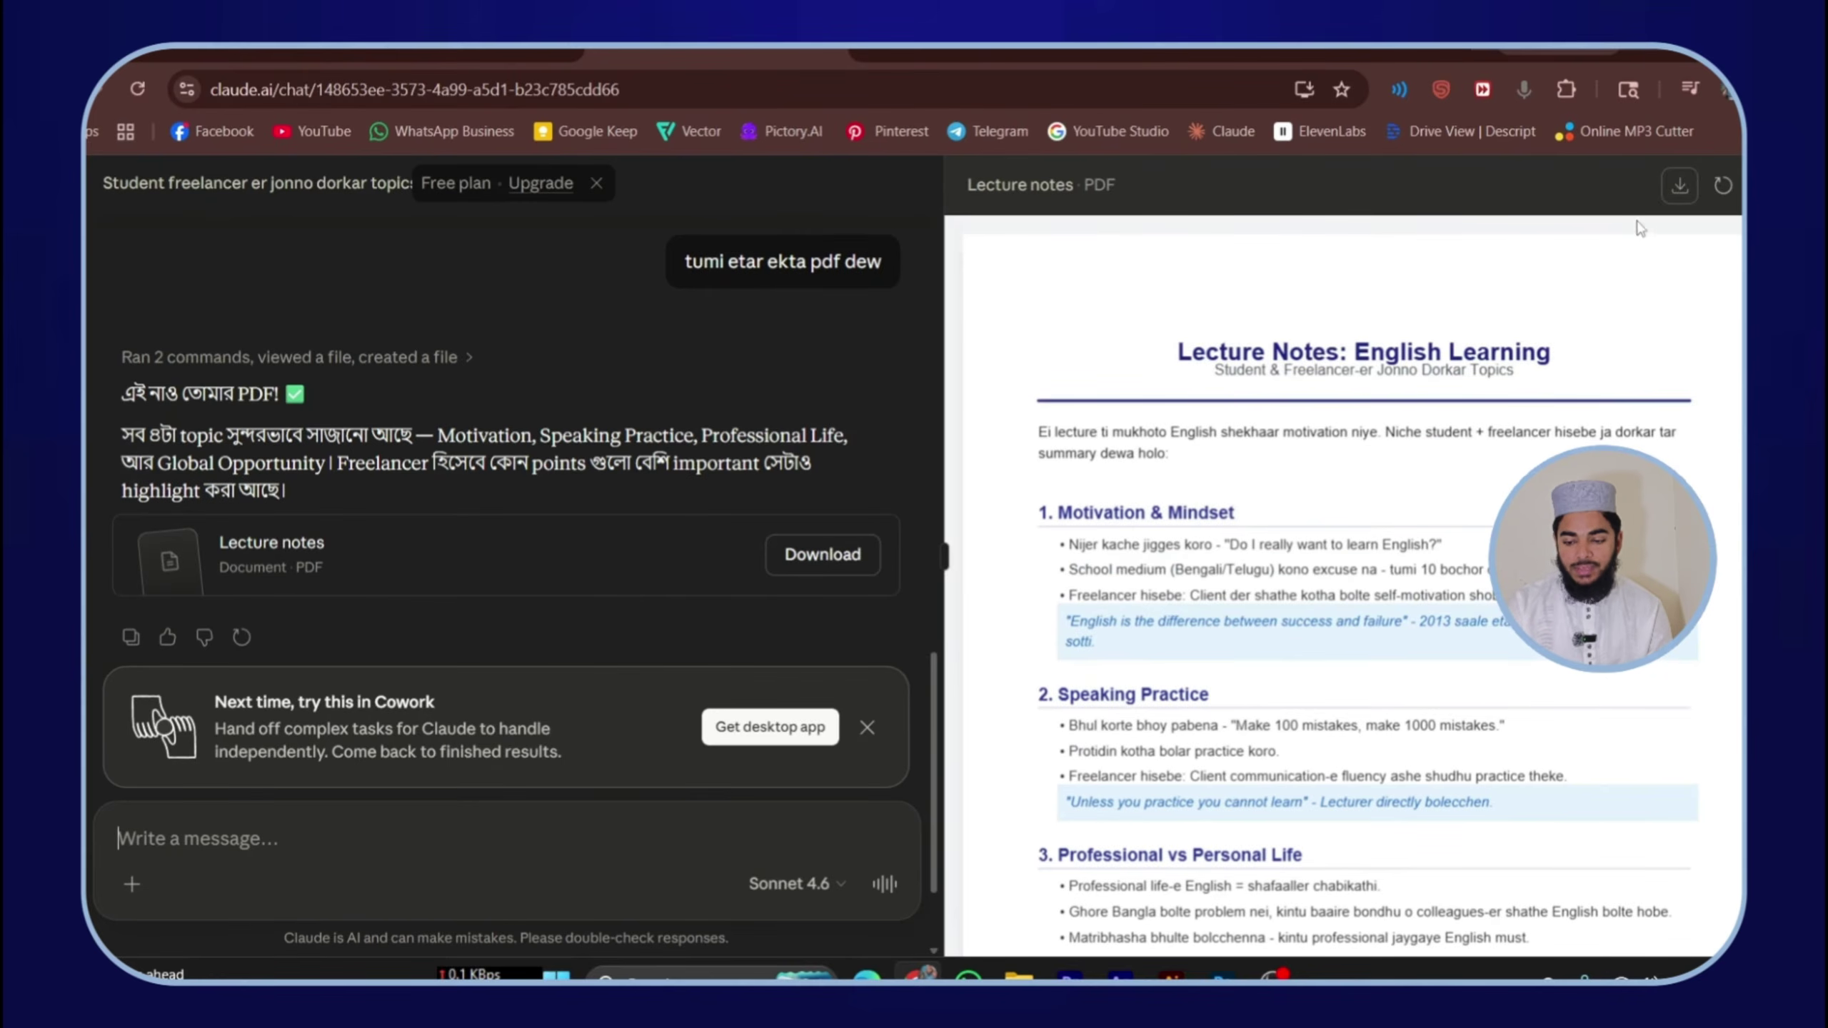
# Download the Lecture notes PDF and open lecture_notes from the Downloads folder
pyautogui.click(1679, 189)
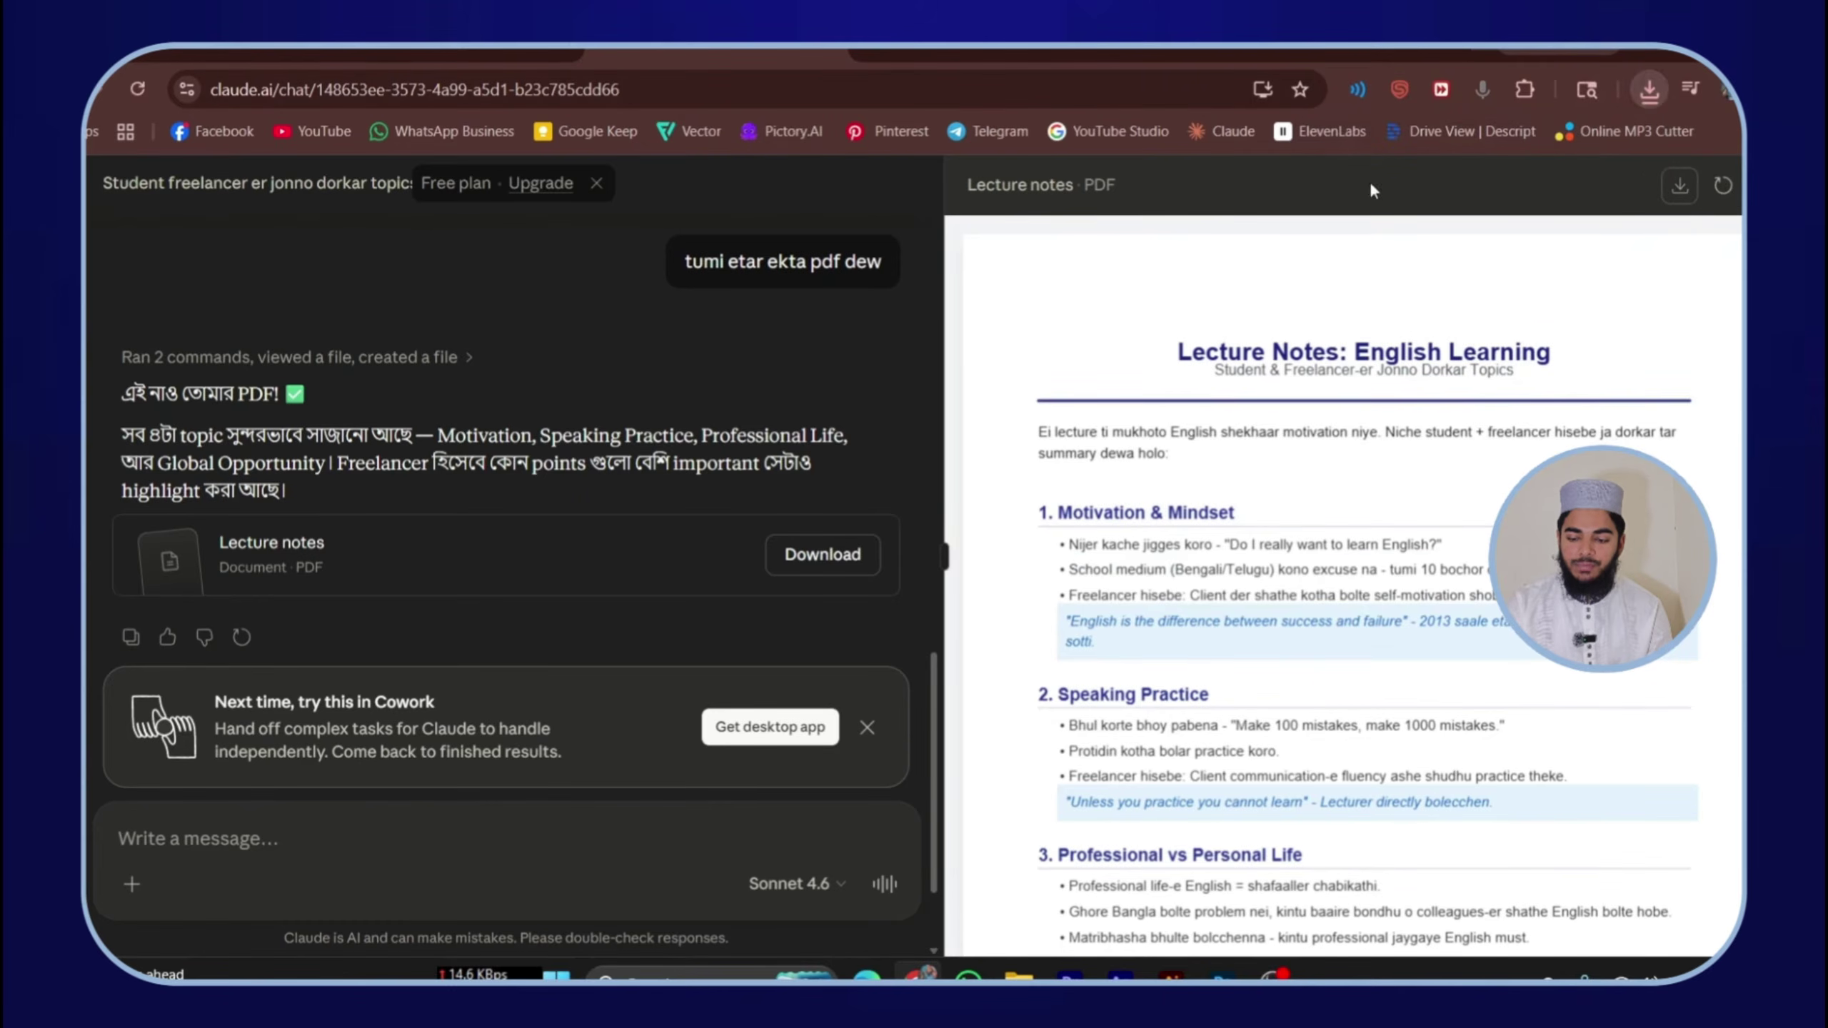
pyautogui.click(1650, 89)
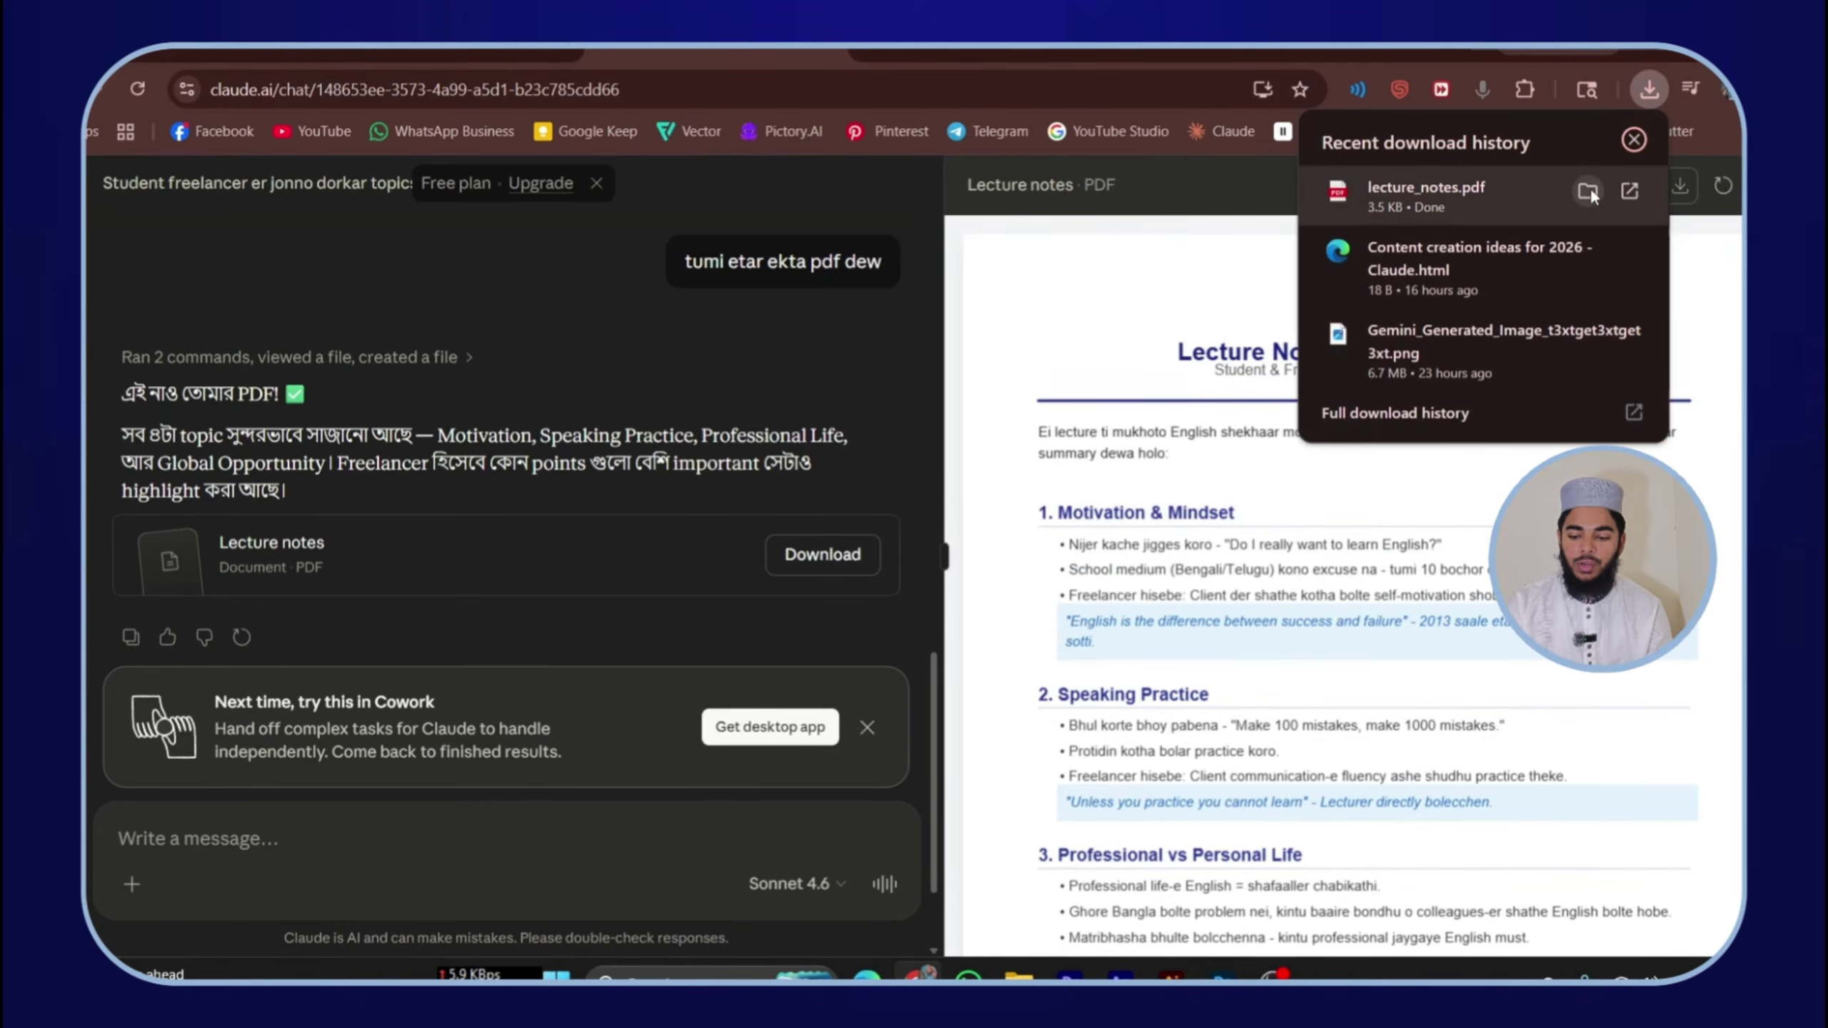
pyautogui.click(1587, 189)
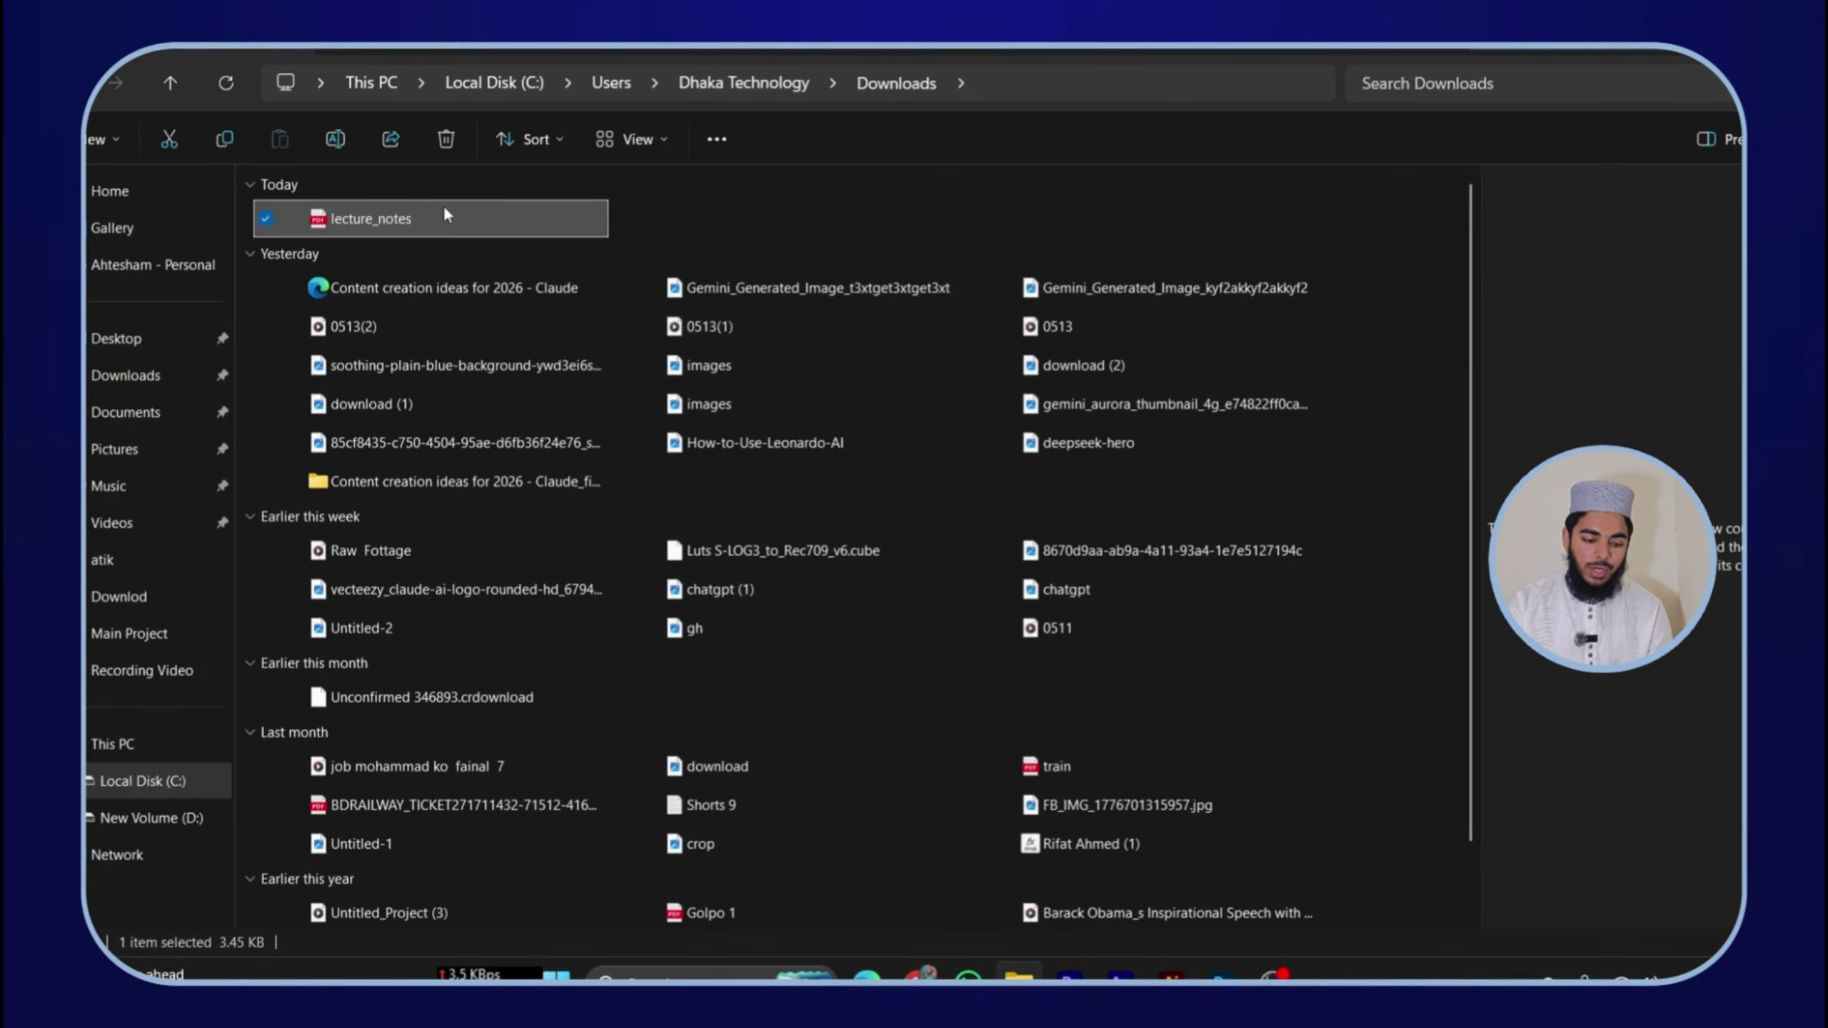
pyautogui.doubleClick(442, 204)
# Look through the downloaded lecture notes, from Motivation & Mindset to the closing takeaway, checking the text close up and at full-page size
pyautogui.scroll(-5, 943, 482)
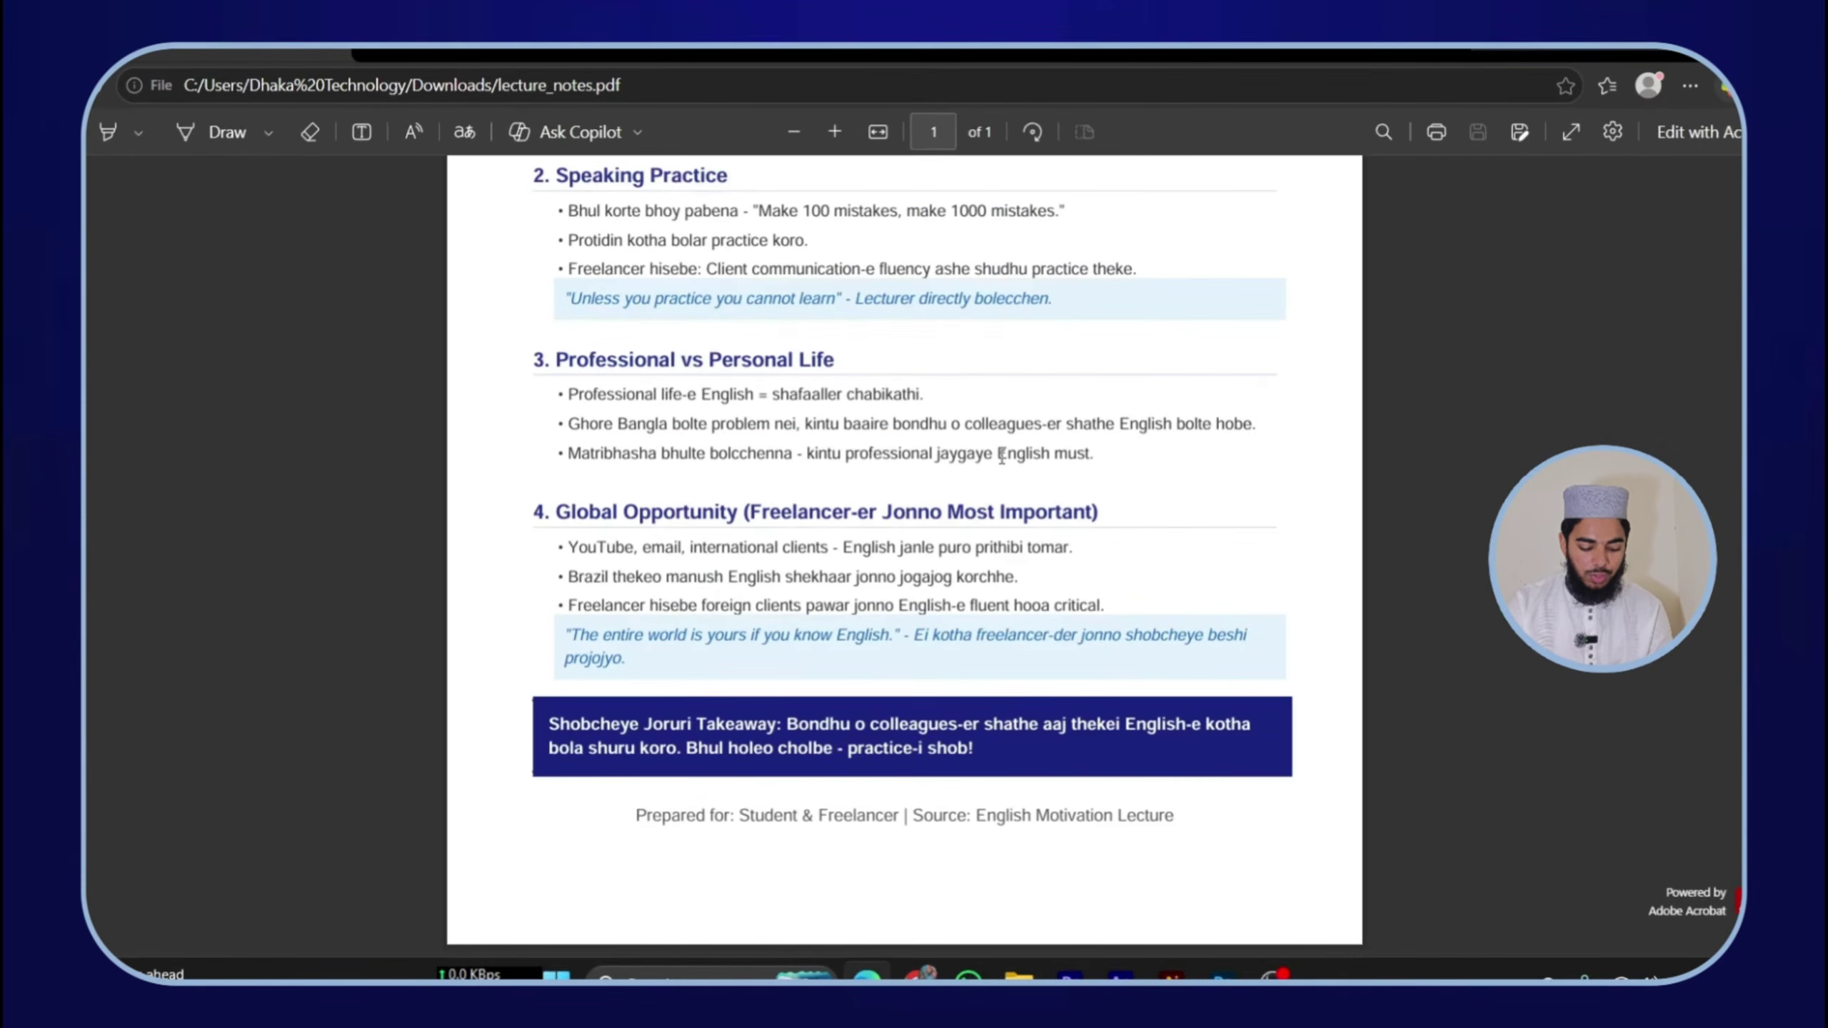
pyautogui.scroll(5, 1000, 457)
pyautogui.scroll(5, 1071, 462)
pyautogui.scroll(2, 1072, 468)
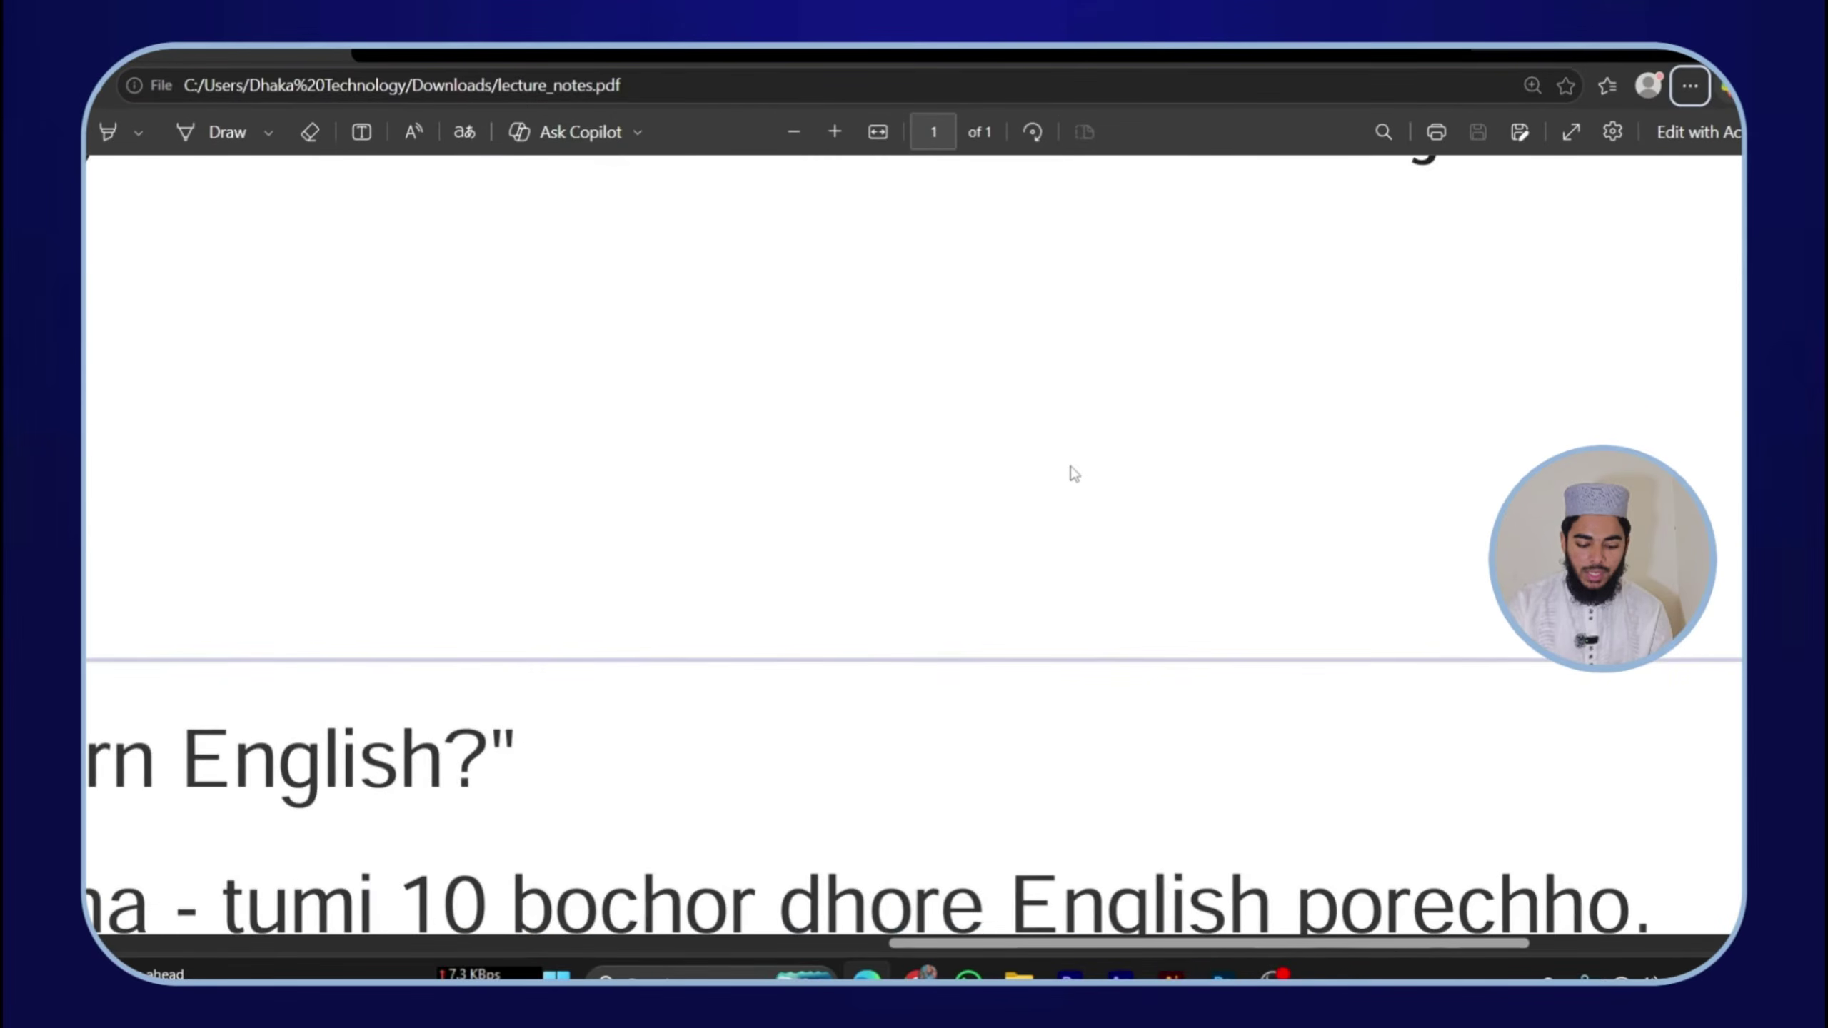
pyautogui.scroll(-6, 1059, 476)
pyautogui.scroll(6, 911, 379)
pyautogui.scroll(1, 909, 379)
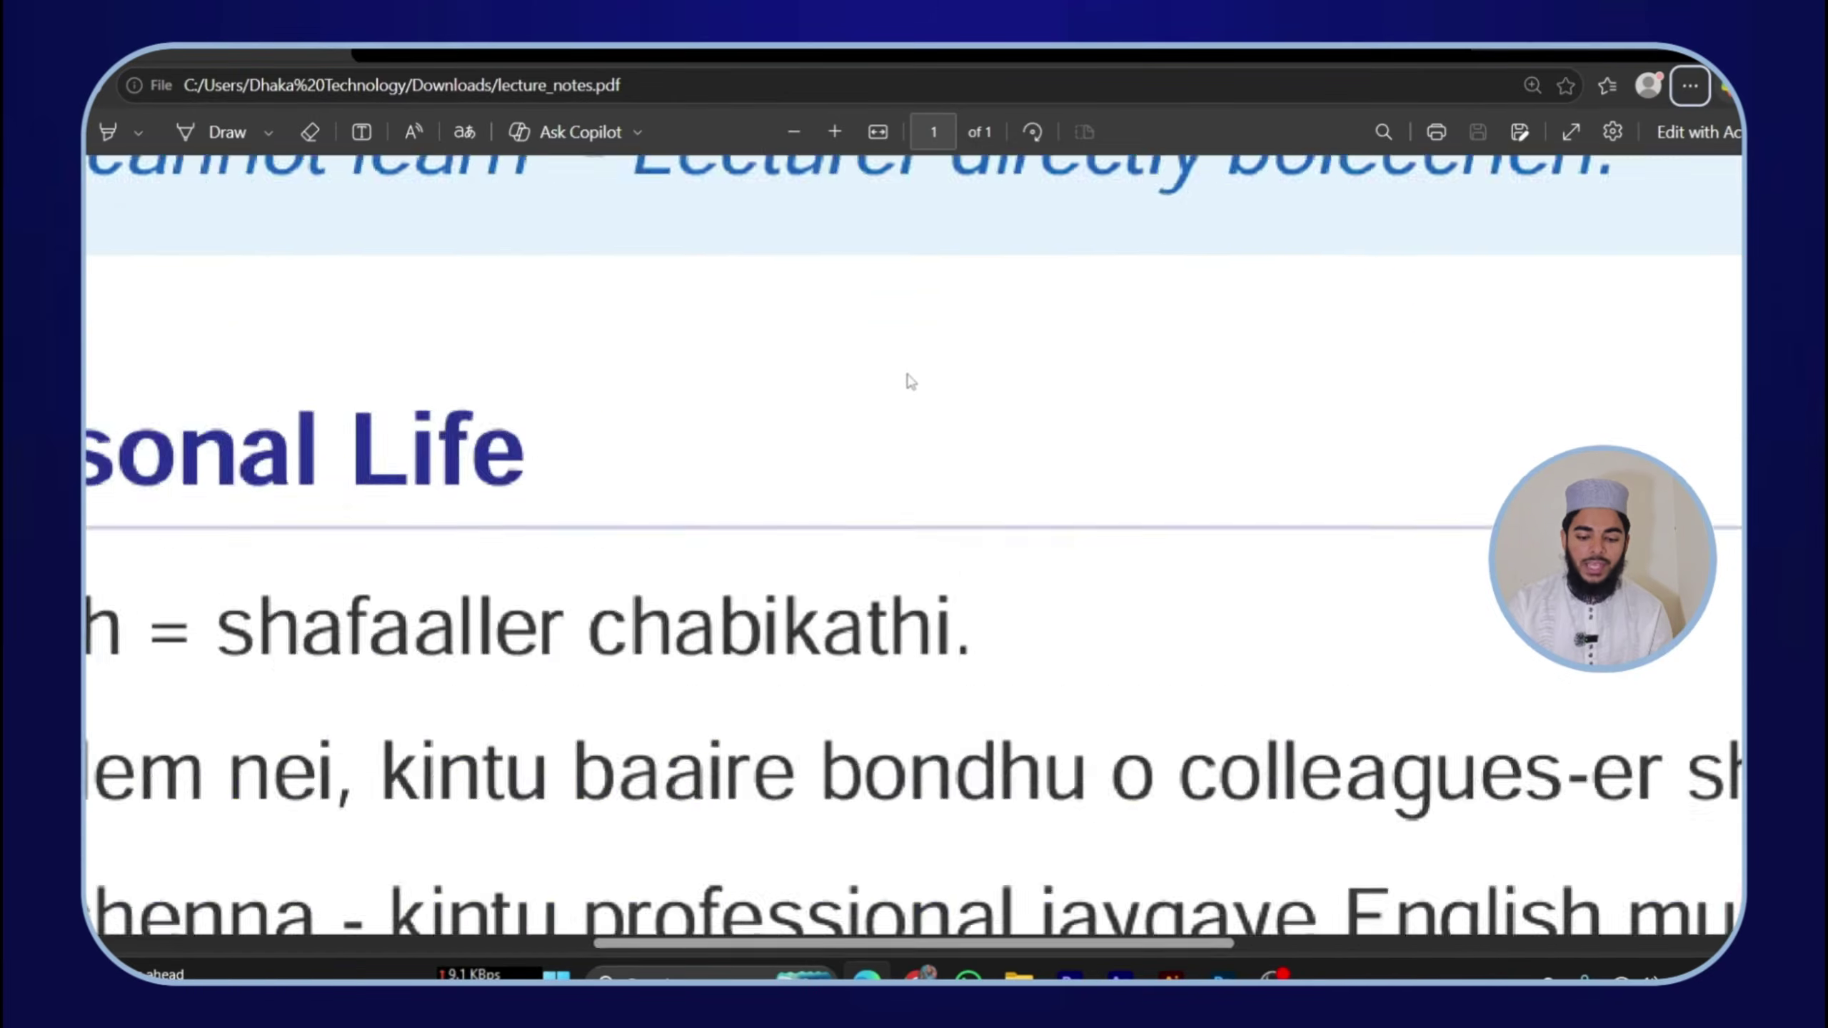
pyautogui.scroll(-5, 909, 374)
pyautogui.scroll(4, 910, 369)
pyautogui.scroll(4, 913, 368)
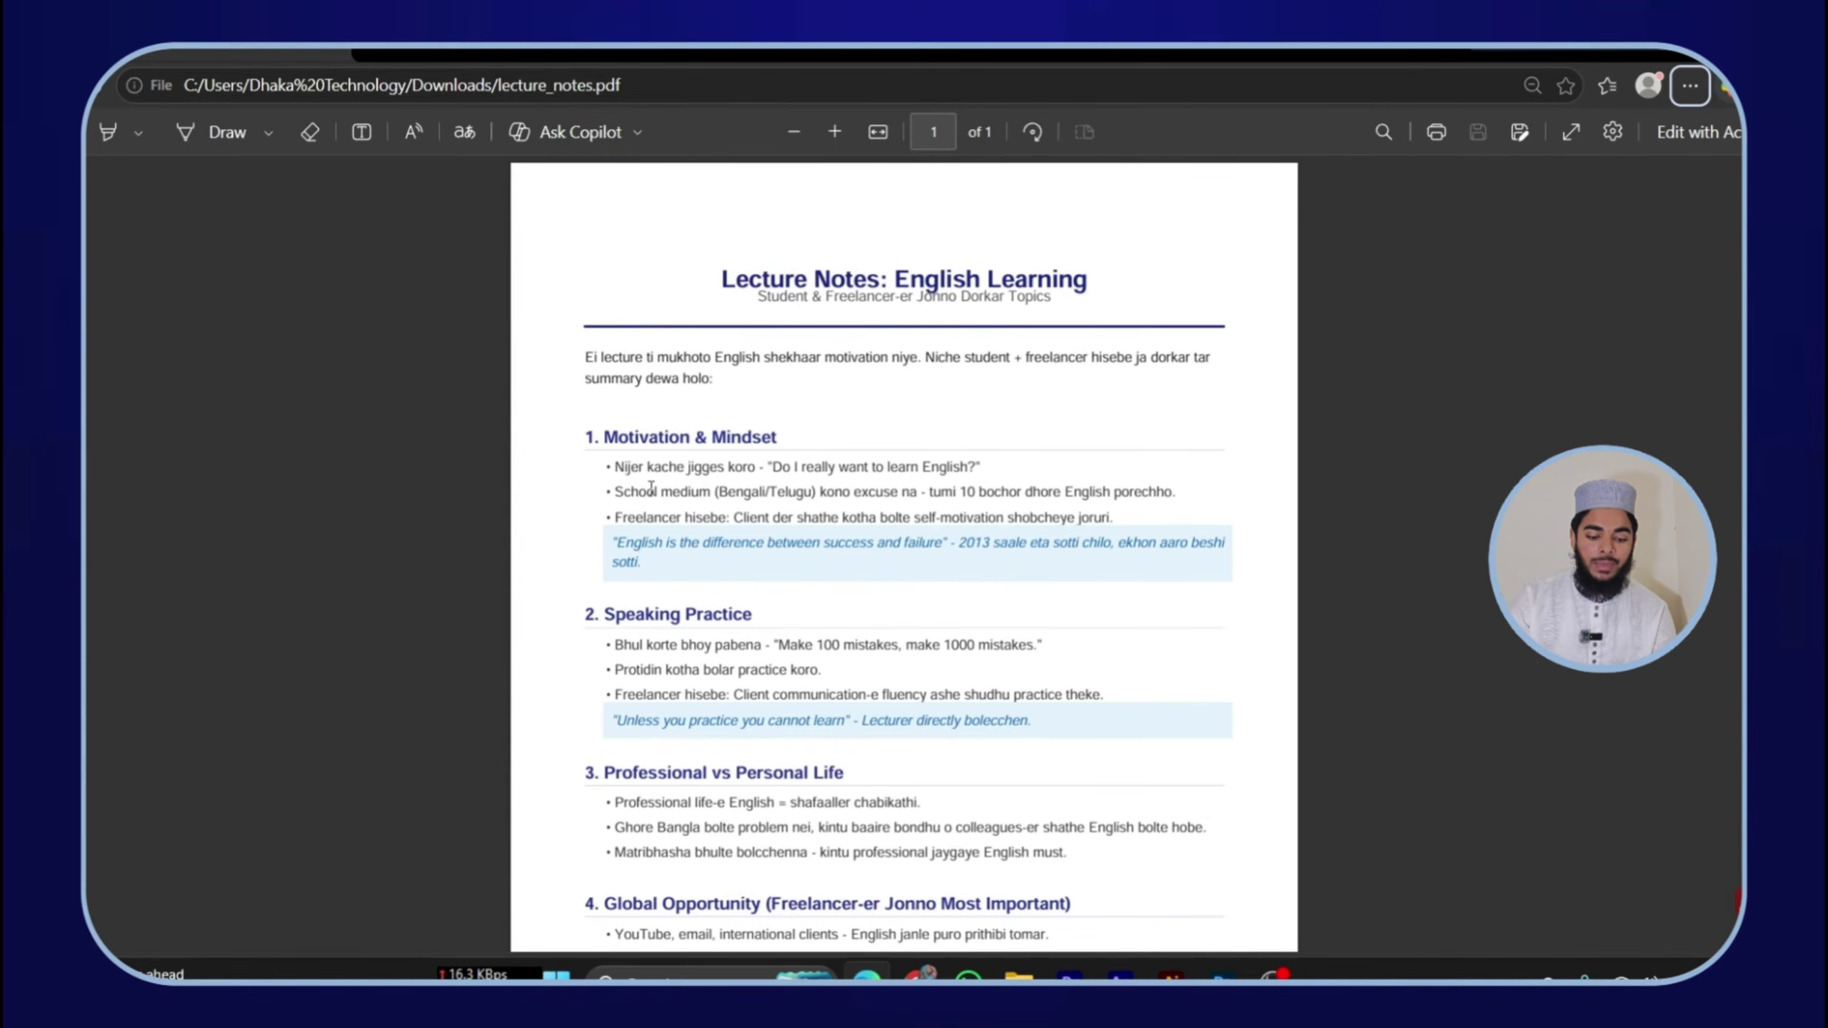
pyautogui.scroll(-5, 825, 657)
pyautogui.scroll(5, 866, 635)
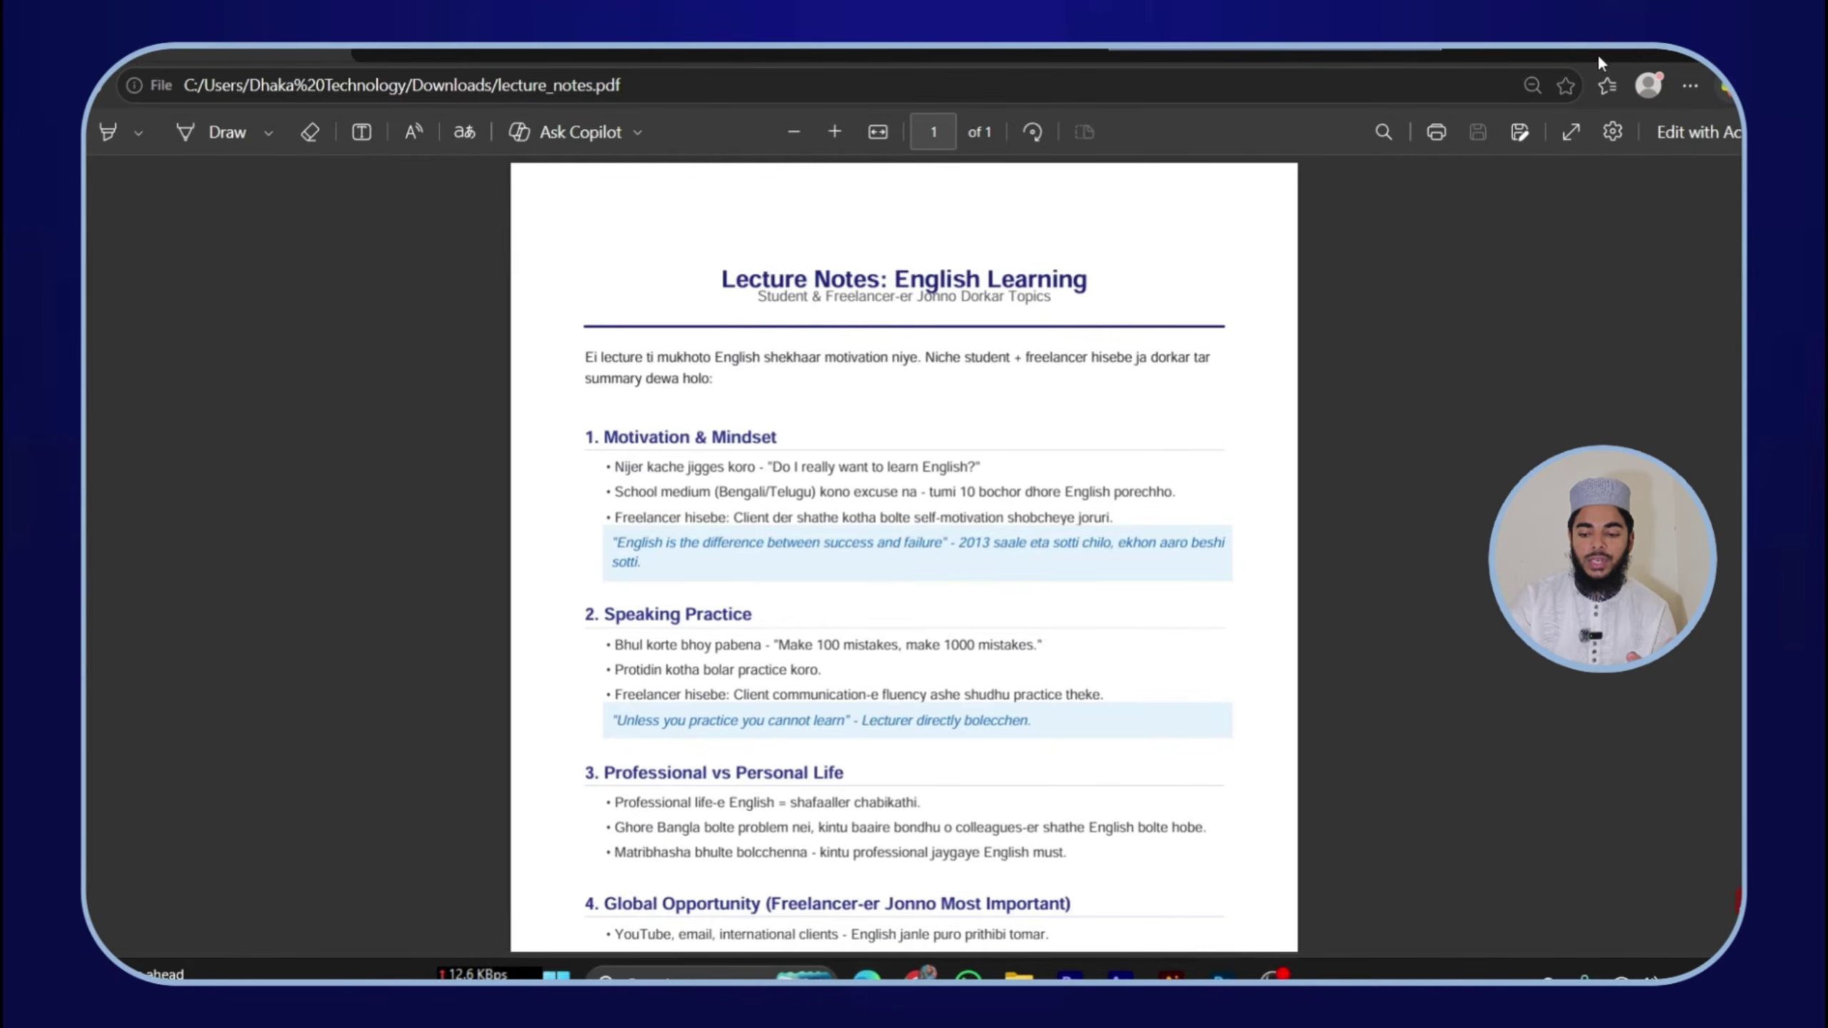
# Close the lecture notes PDF and the Downloads folder to return to the Claude chat
pyautogui.click(1661, 54)
pyautogui.click(1445, 358)
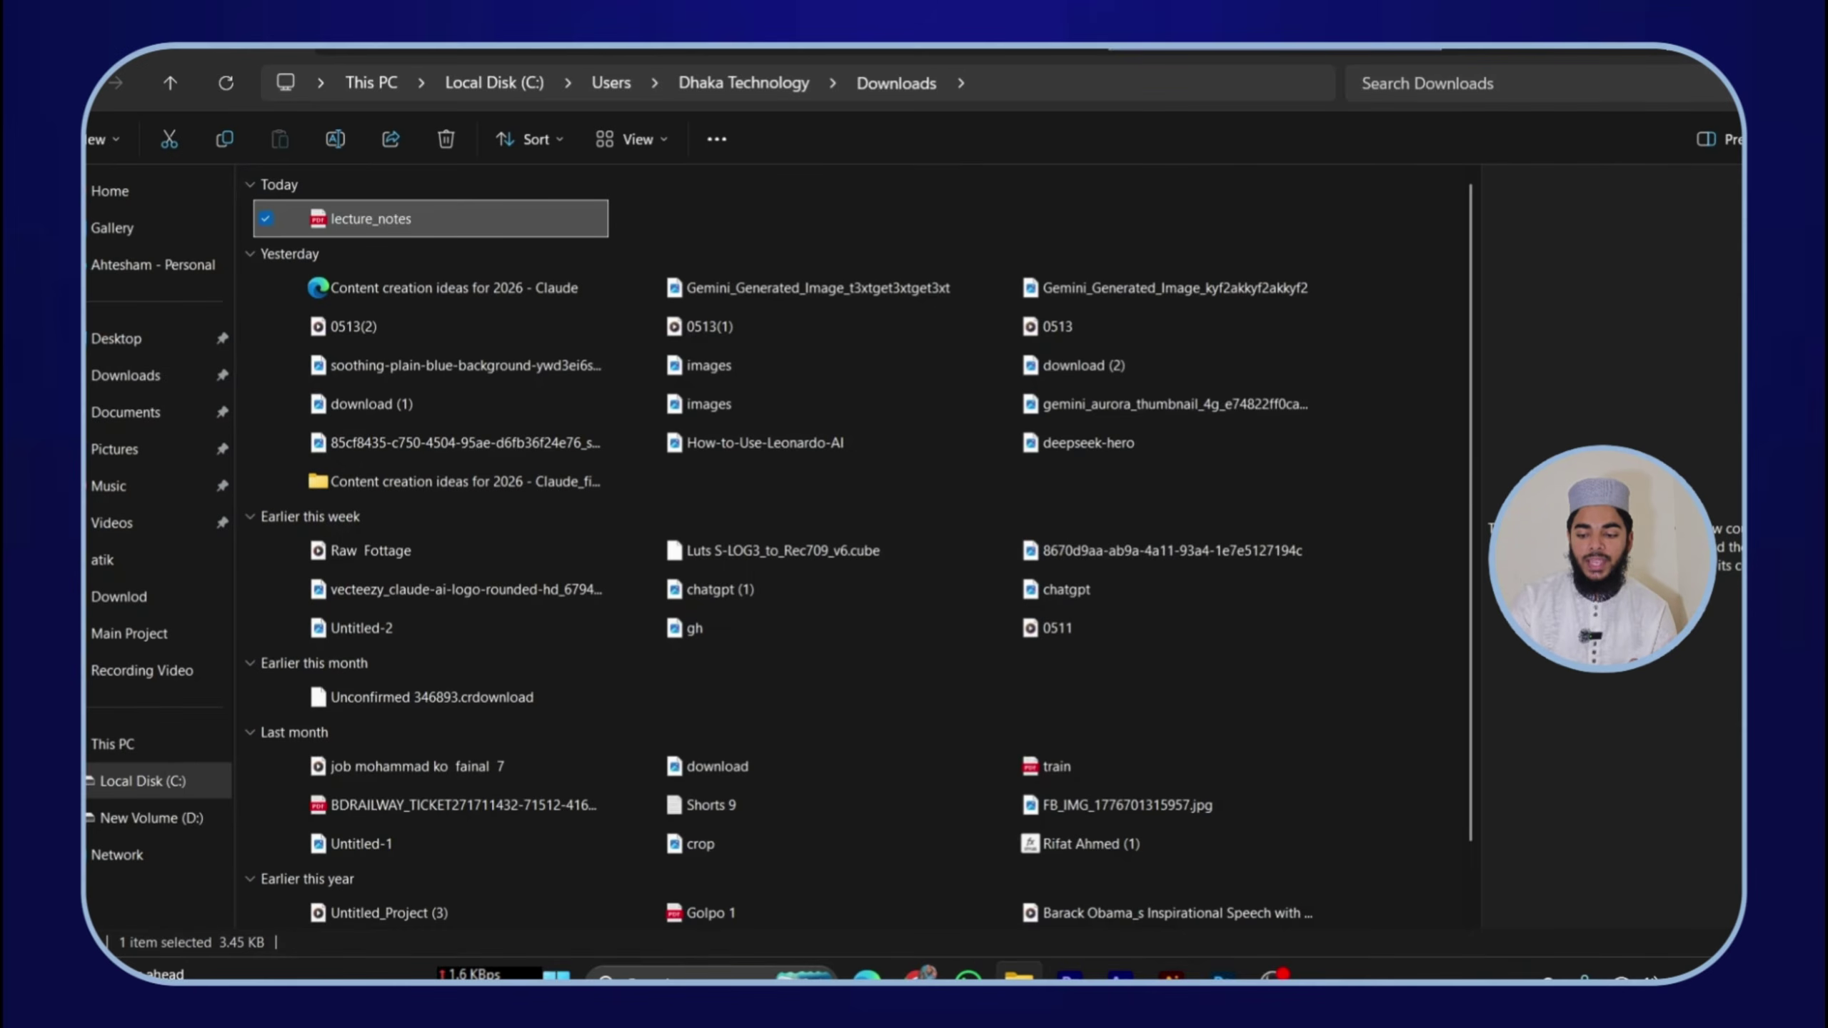
pyautogui.click(1651, 60)
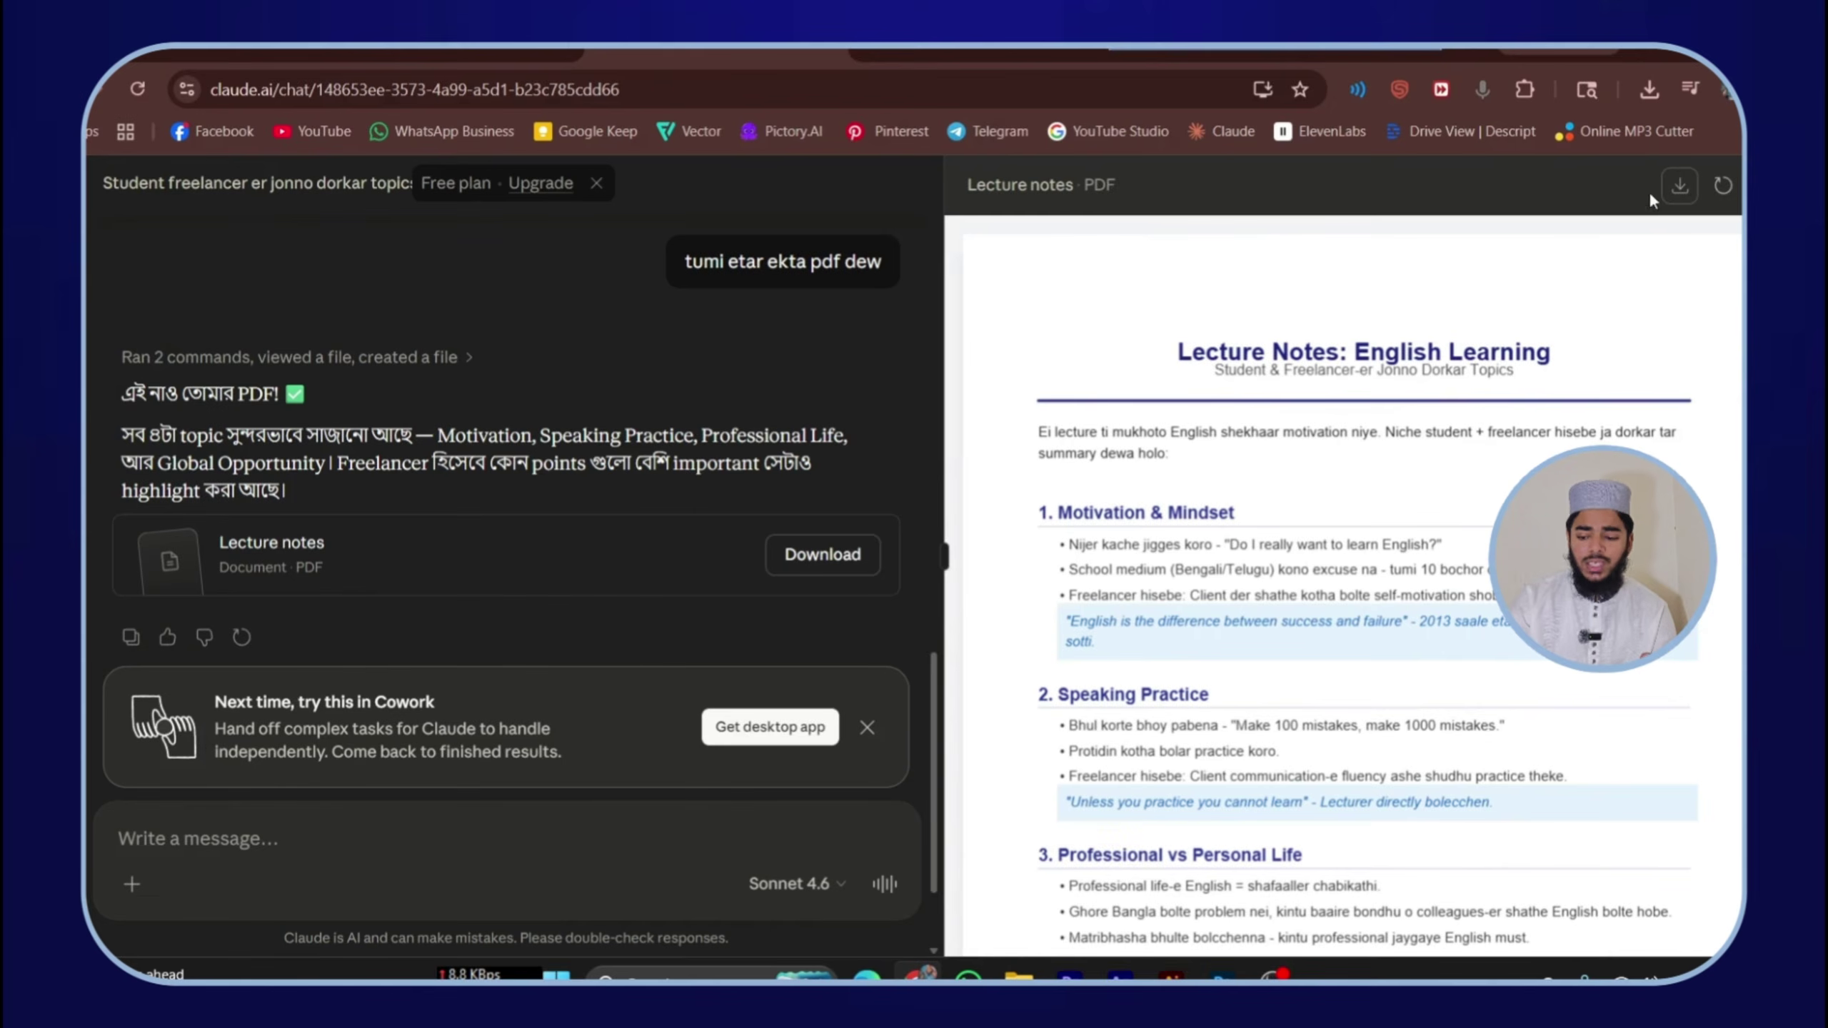
# Close the Lecture notes preview and dismiss the Cowork suggestion in the chat
pyautogui.press('Escape')
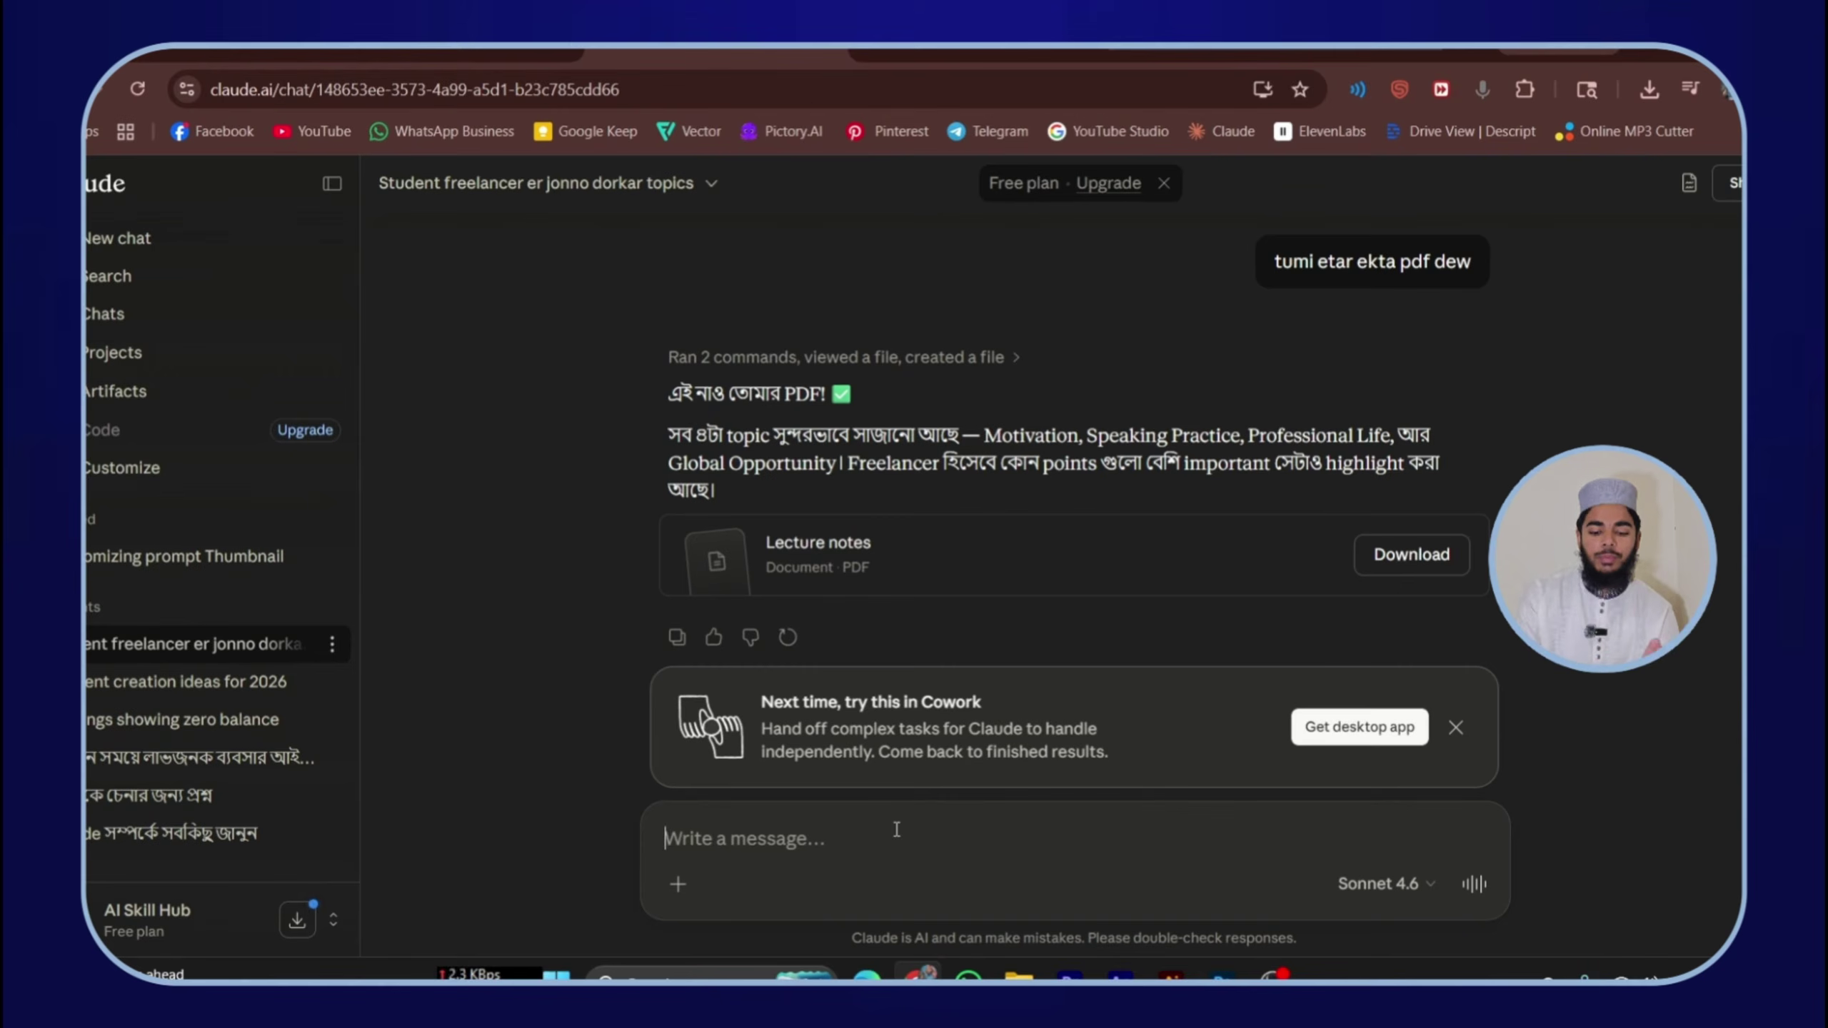
pyautogui.click(1455, 726)
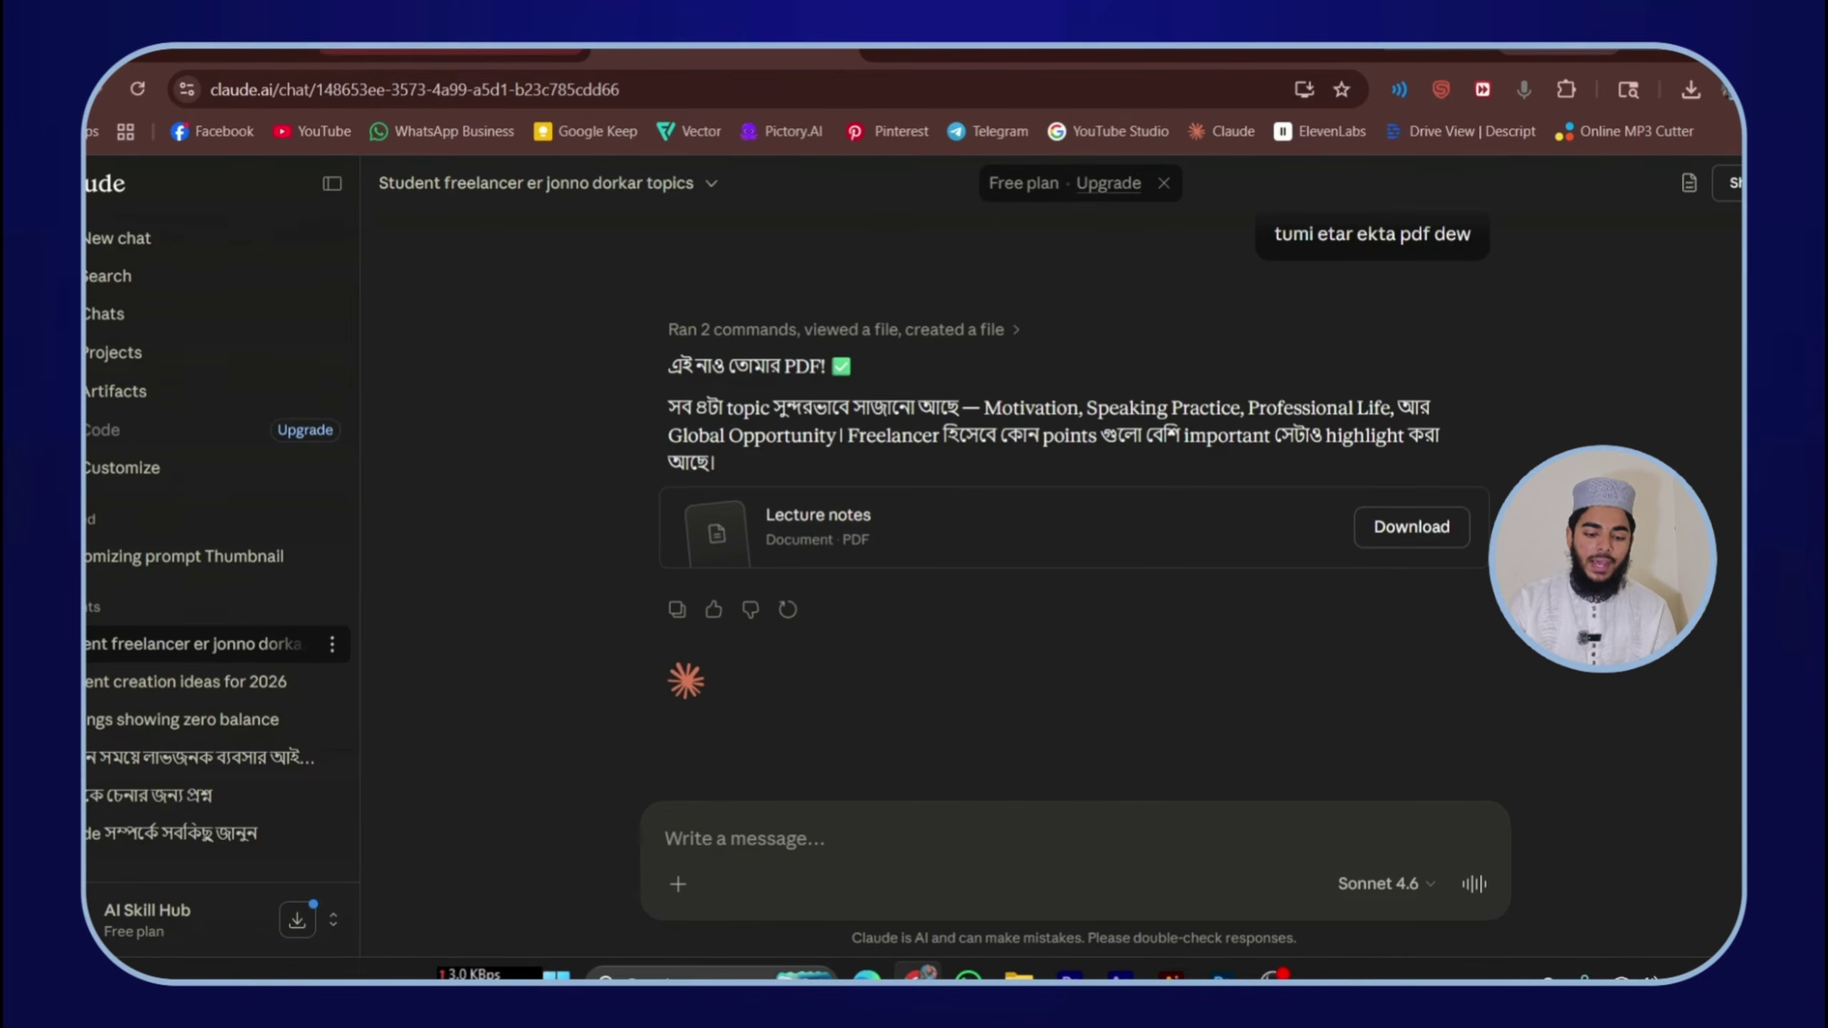
pyautogui.scroll(10, 1192, 524)
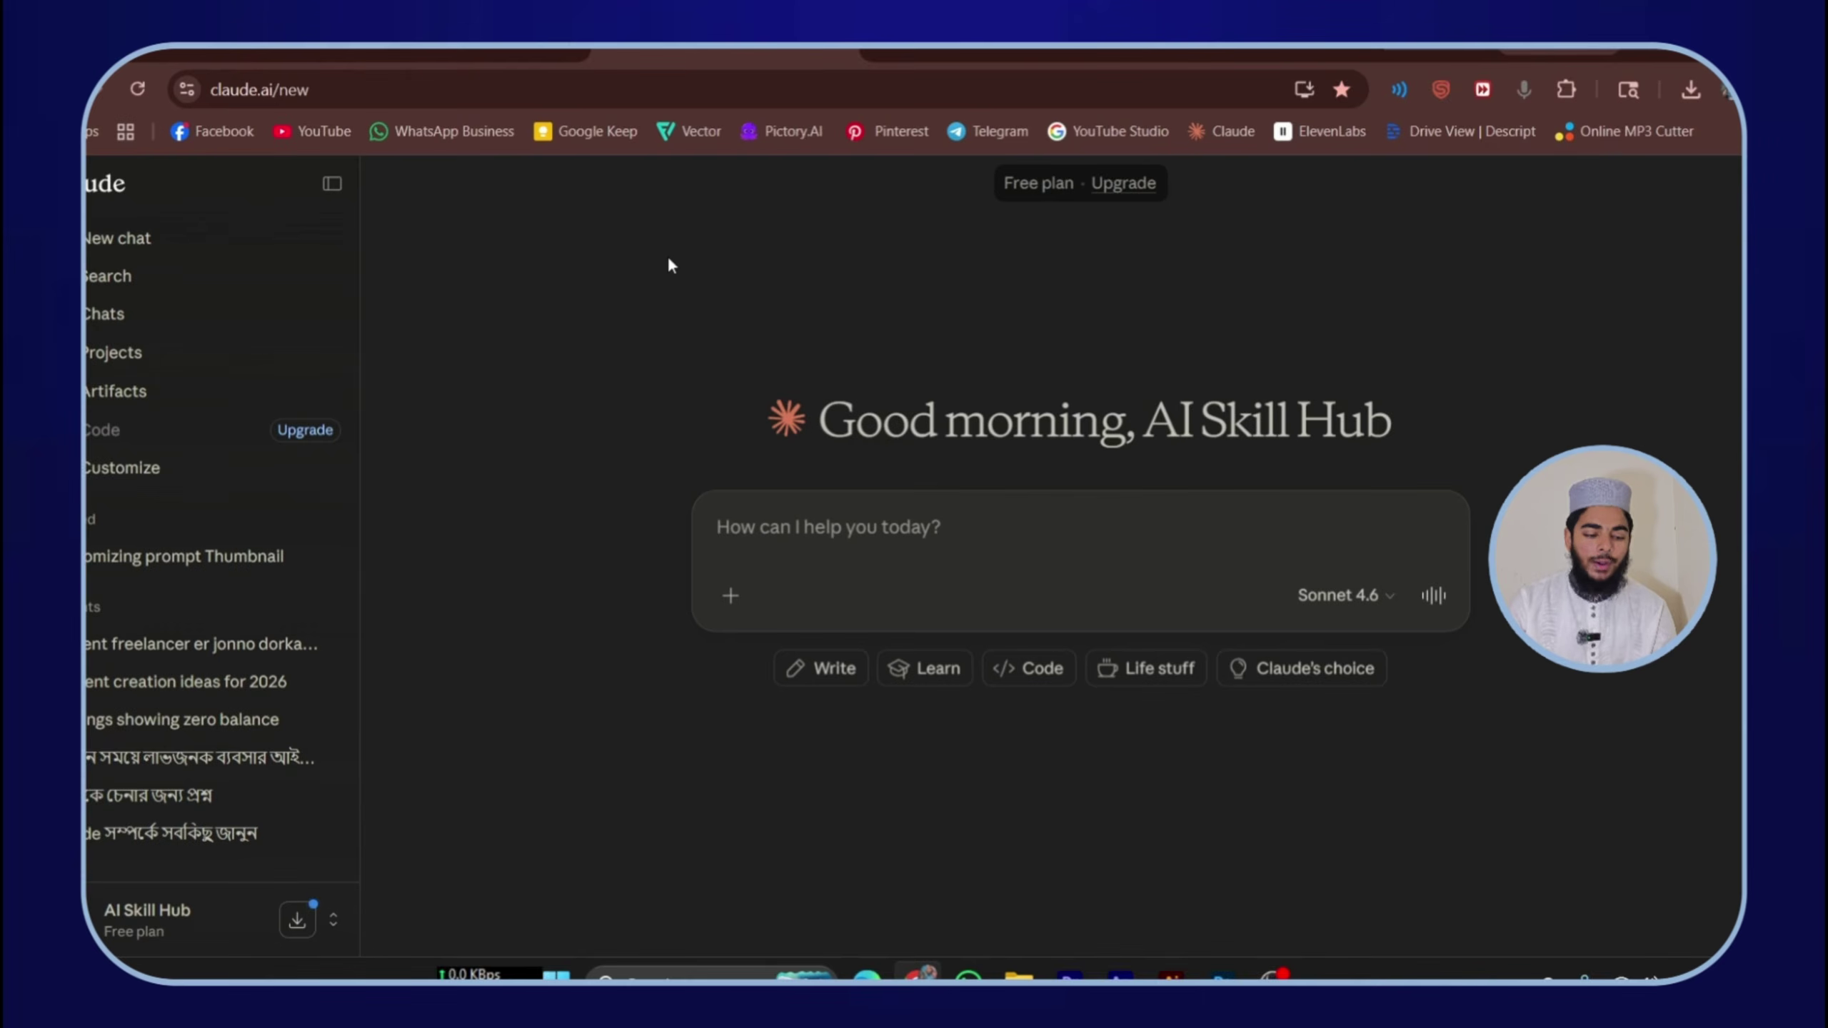